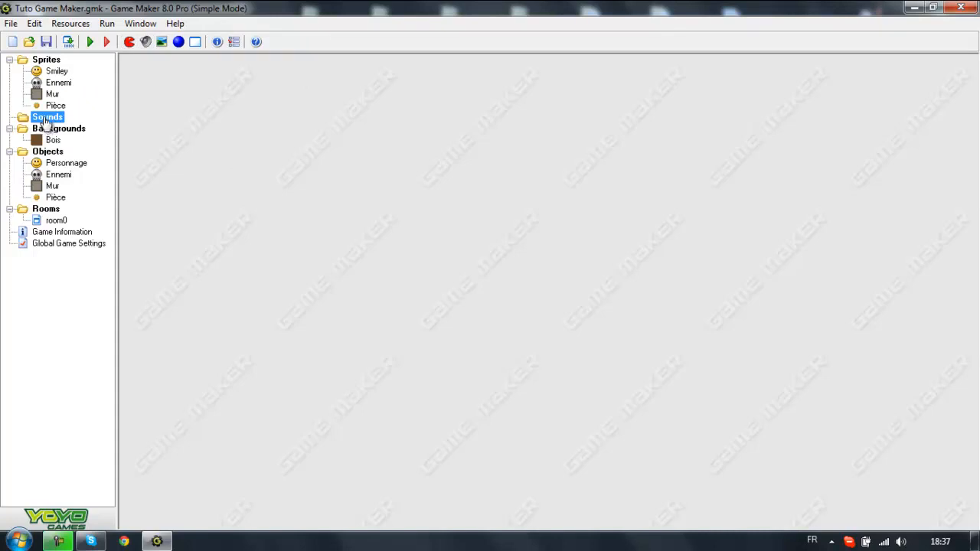
Create a new sound resource and name it Mur
click(146, 43)
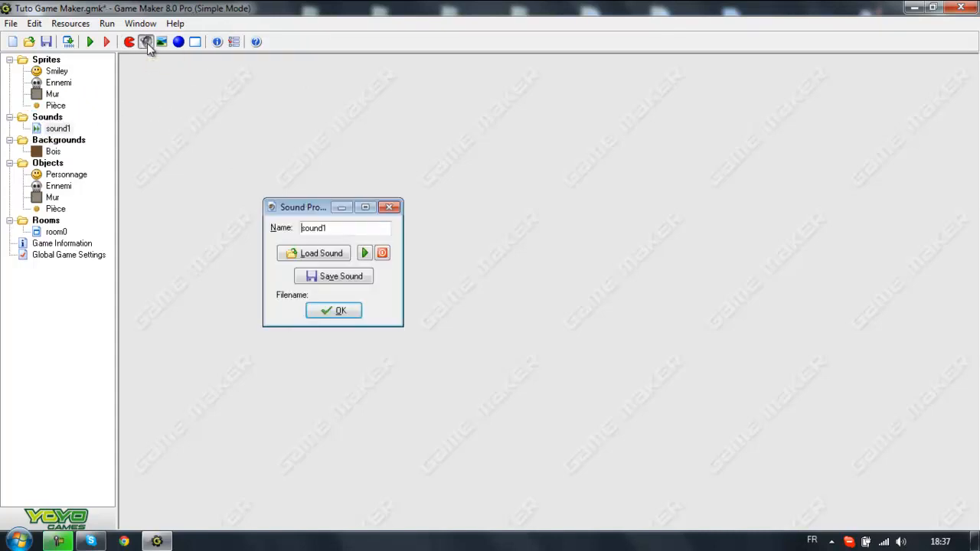
drag(347, 229, 59, 202)
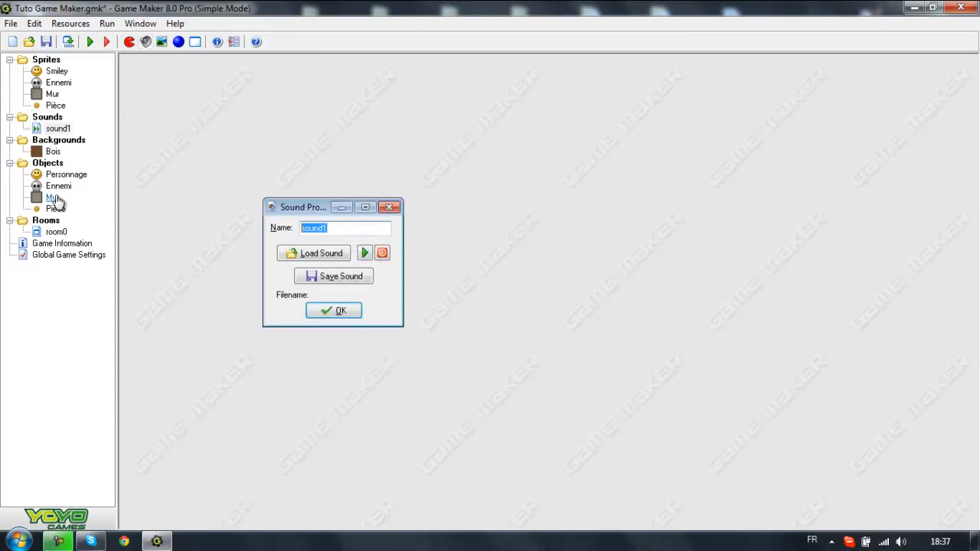
text(Mur)
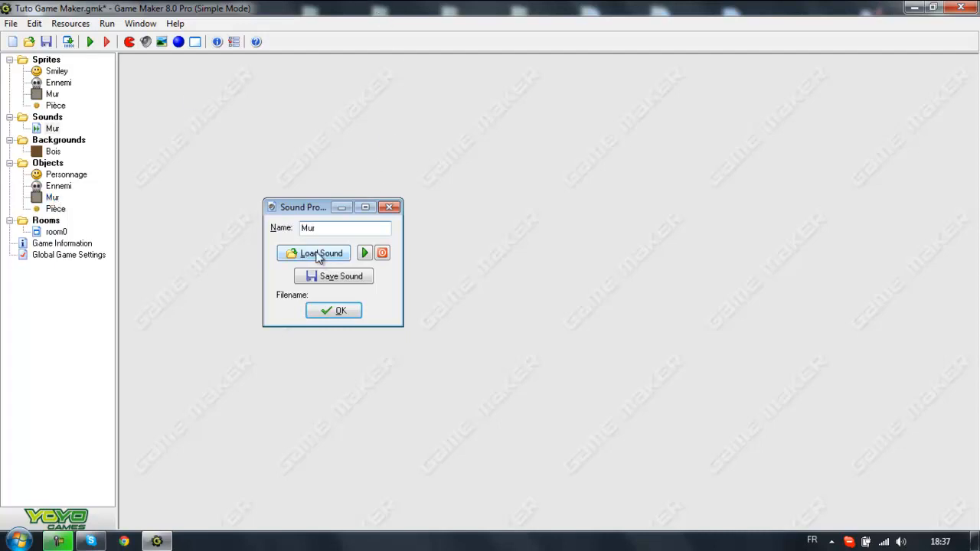
Load switch1.wav from the Sounds folder into the Mur sound and play it as a preview
click(316, 253)
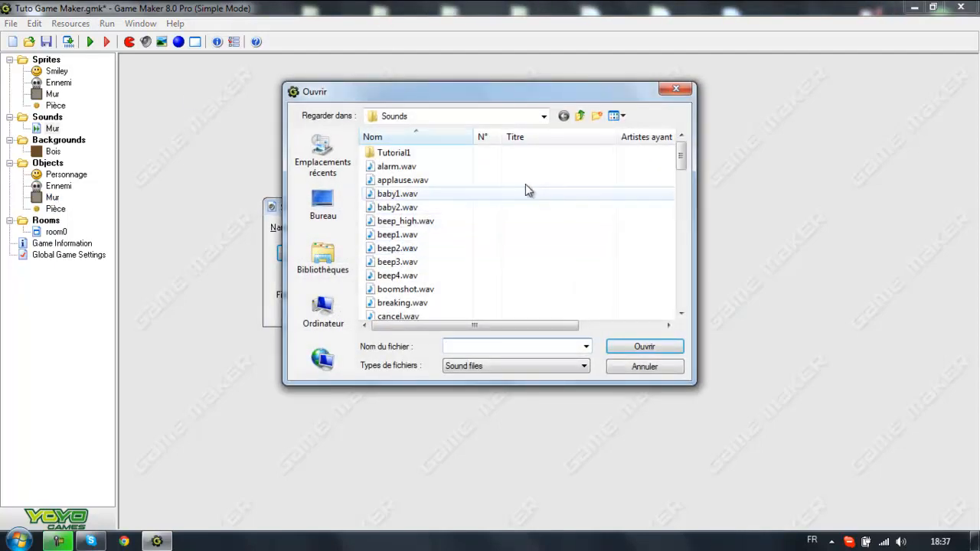
click(398, 166)
scroll(456, 245, down, 12)
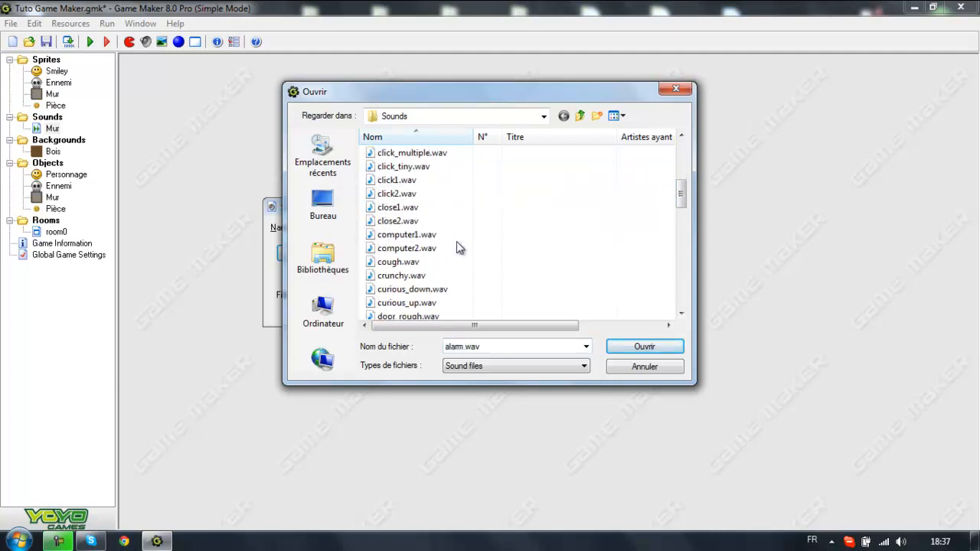
scroll(462, 243, down, 4)
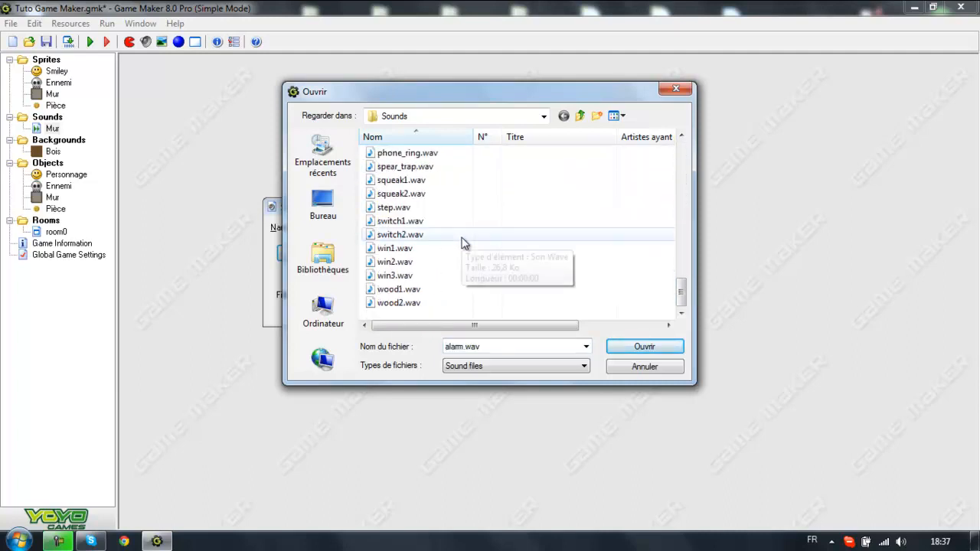
scroll(463, 245, up, 1)
scroll(437, 207, up, 1)
scroll(434, 197, down, 2)
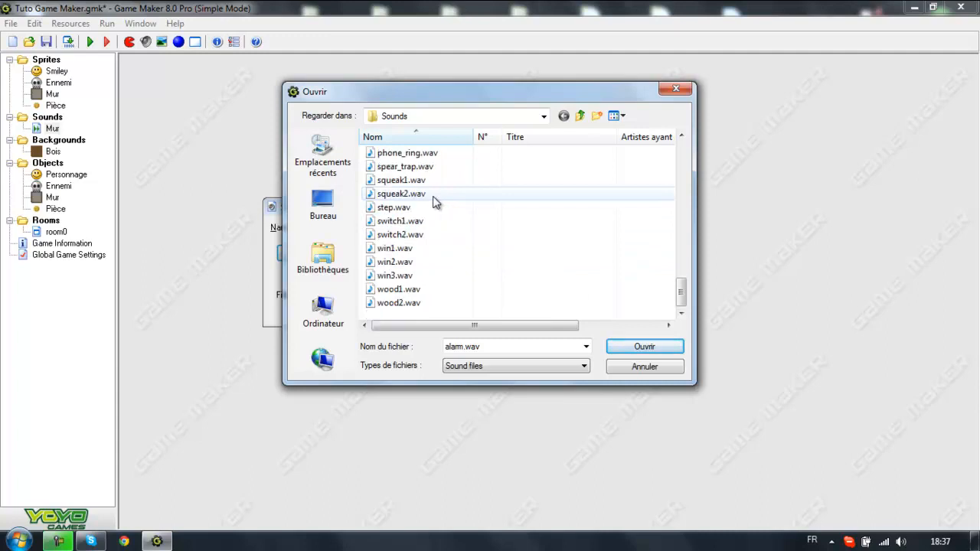
click(401, 223)
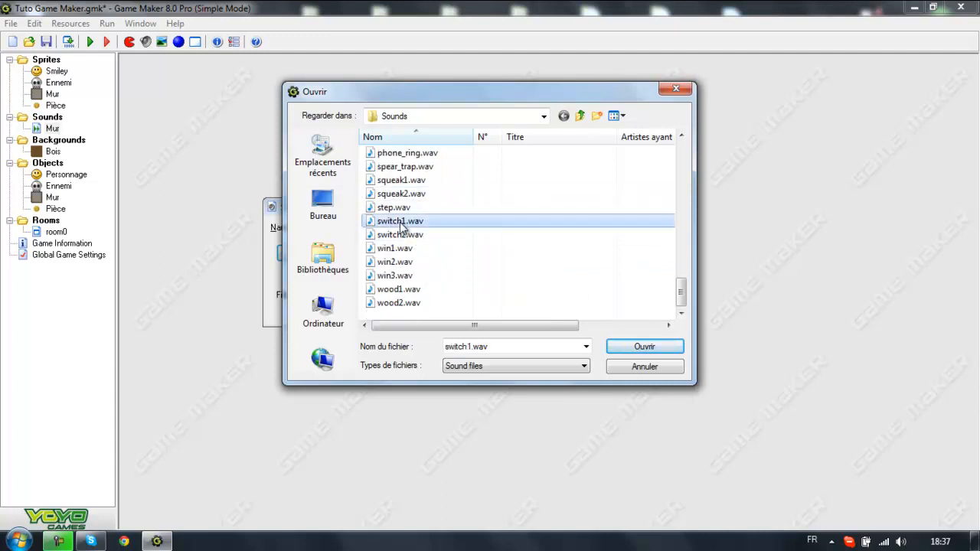
click(647, 348)
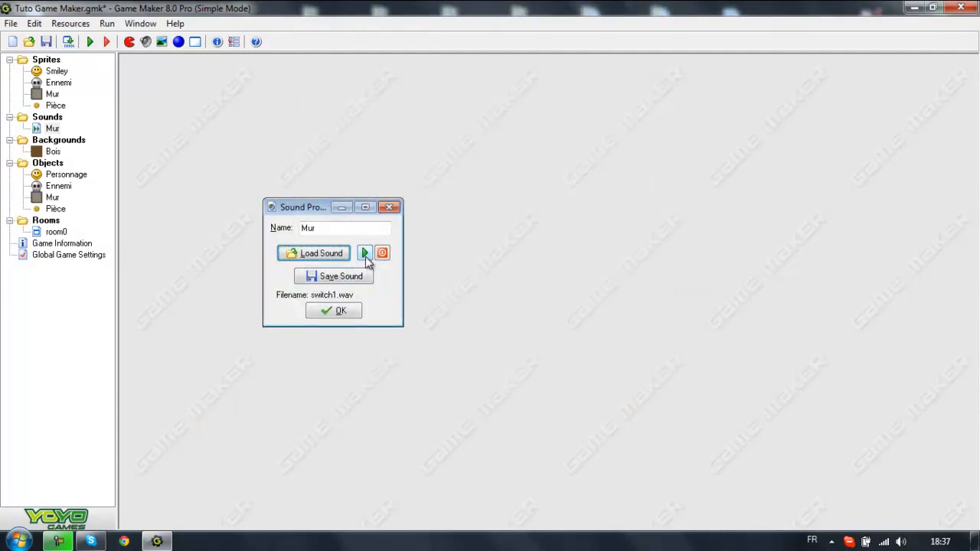
click(365, 255)
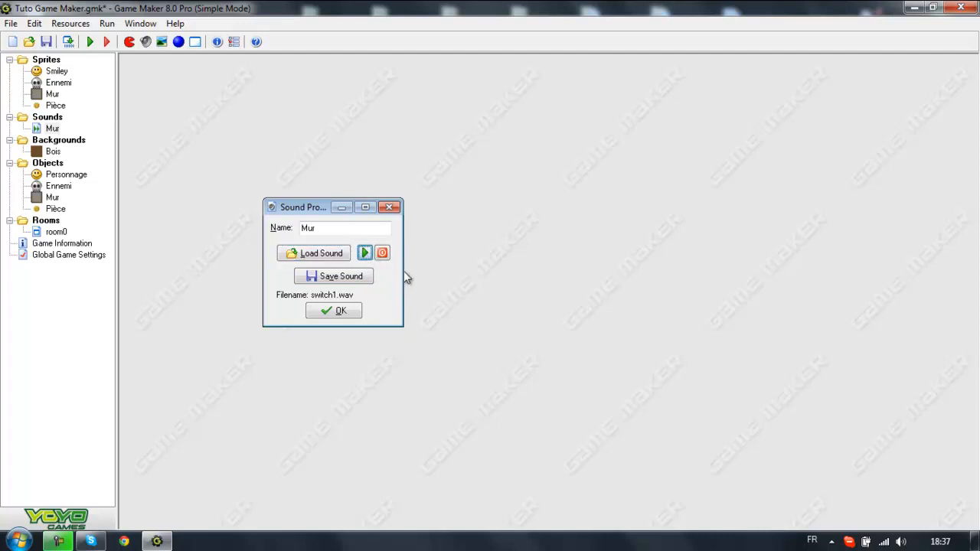
Load miss.wav into the Mur sound instead, preview it, and confirm the sound's properties
click(302, 255)
click(394, 181)
scroll(464, 282, down, 5)
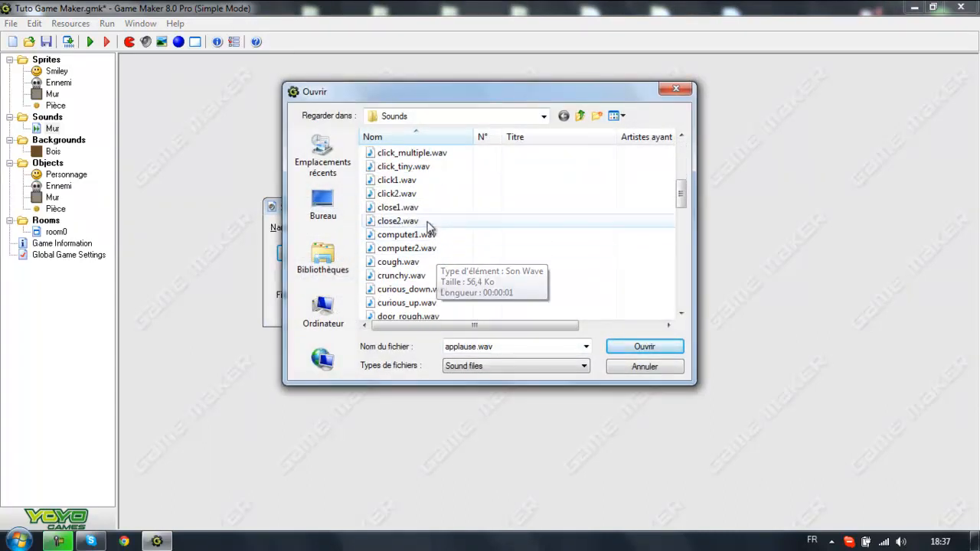
scroll(458, 248, down, 5)
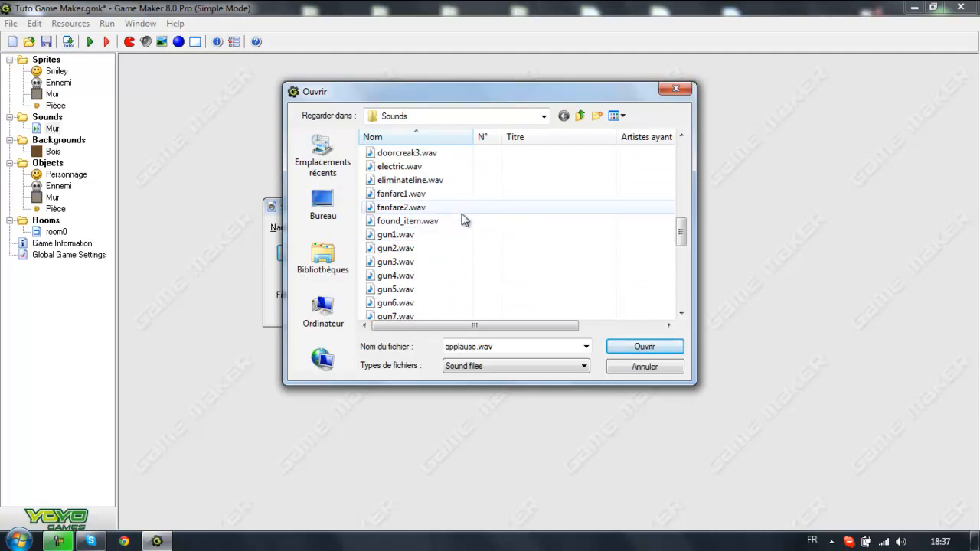
scroll(458, 243, down, 5)
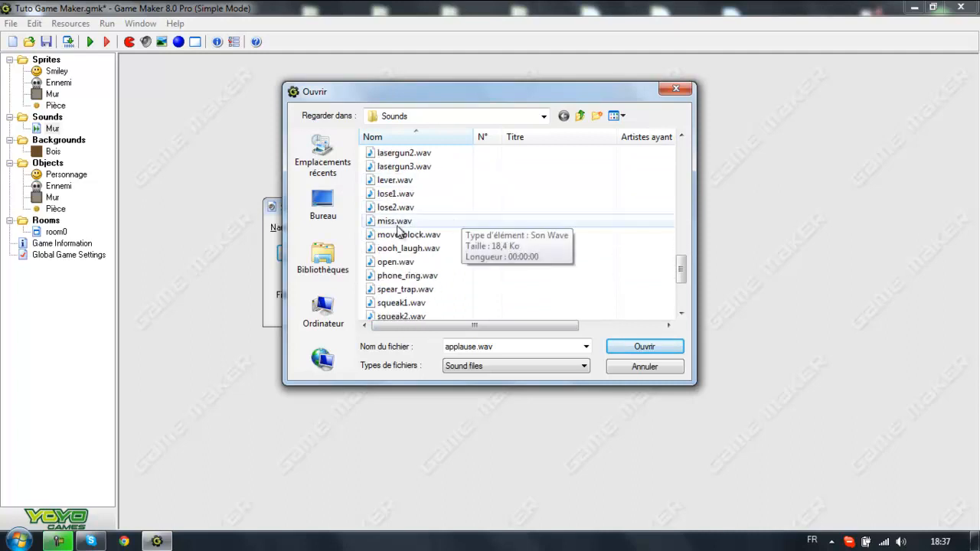
click(463, 222)
click(639, 347)
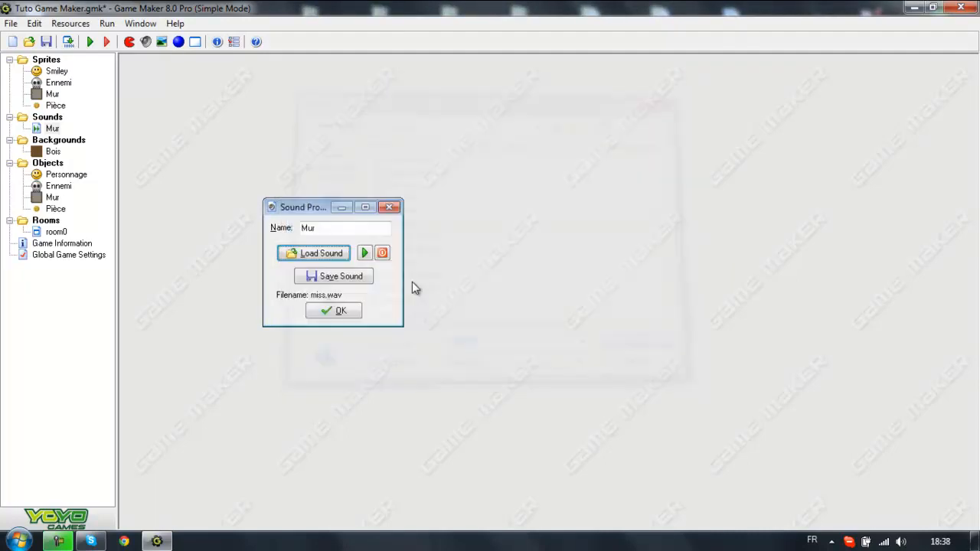
click(366, 254)
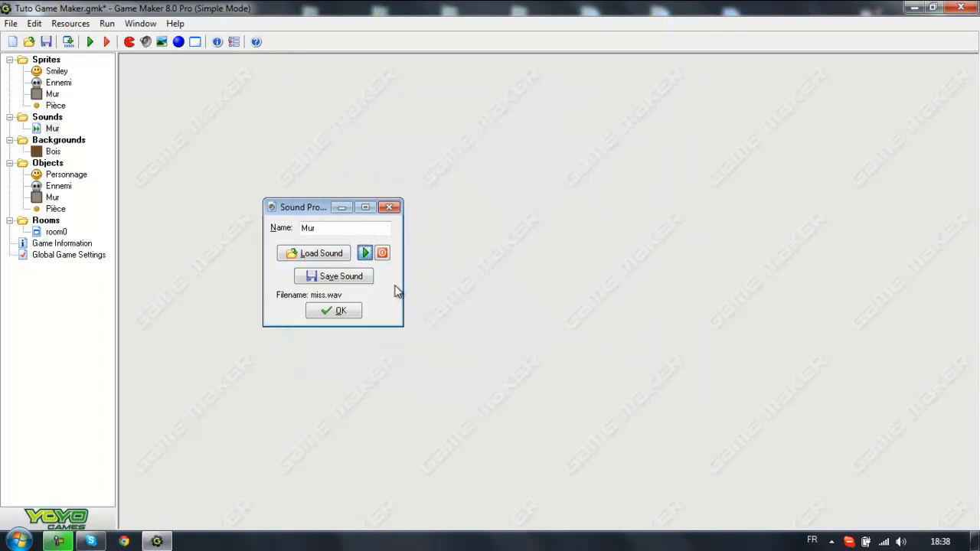
click(382, 252)
click(382, 253)
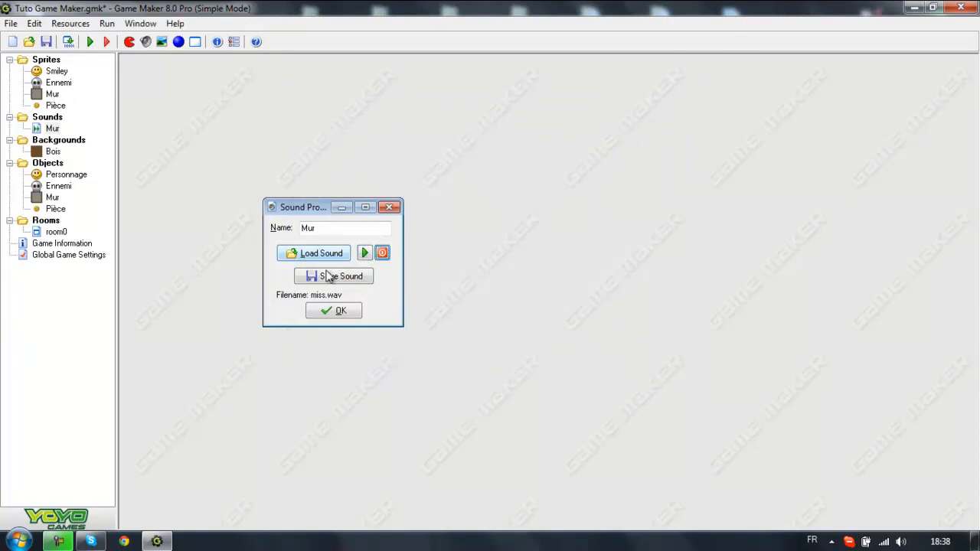
click(335, 315)
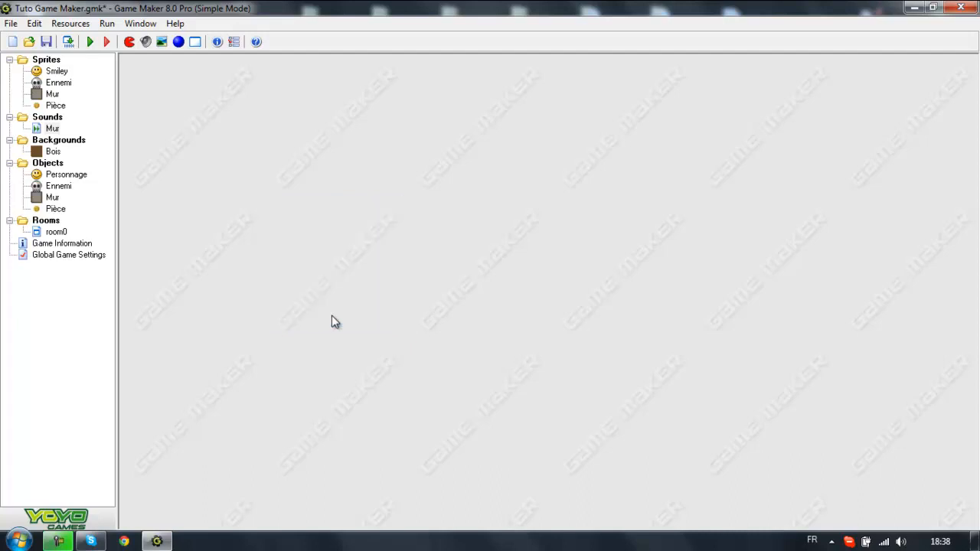
click(130, 43)
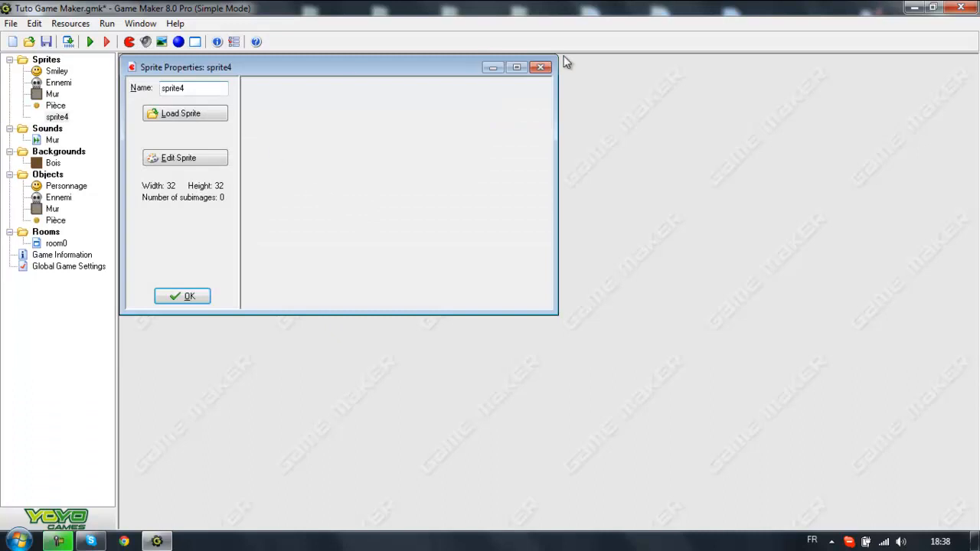
click(541, 66)
right_click(58, 118)
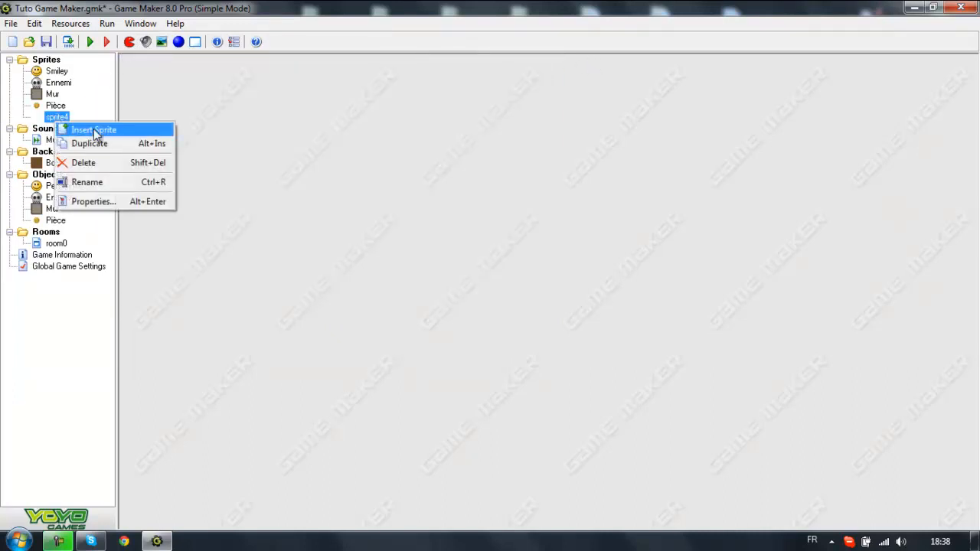
click(83, 162)
click(463, 303)
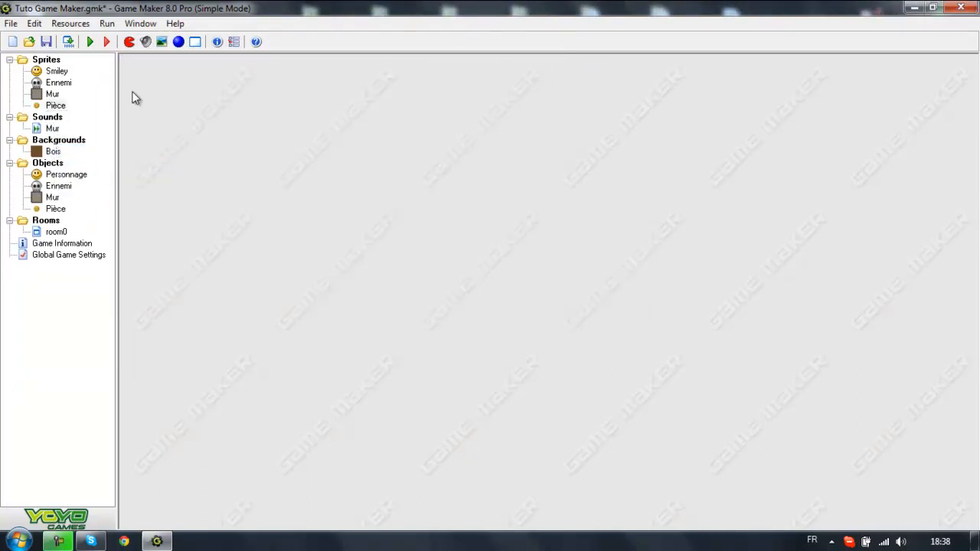
Add a sound named Ennemi with cancel.wav from the Sounds folder as its audio file, and confirm it
click(145, 41)
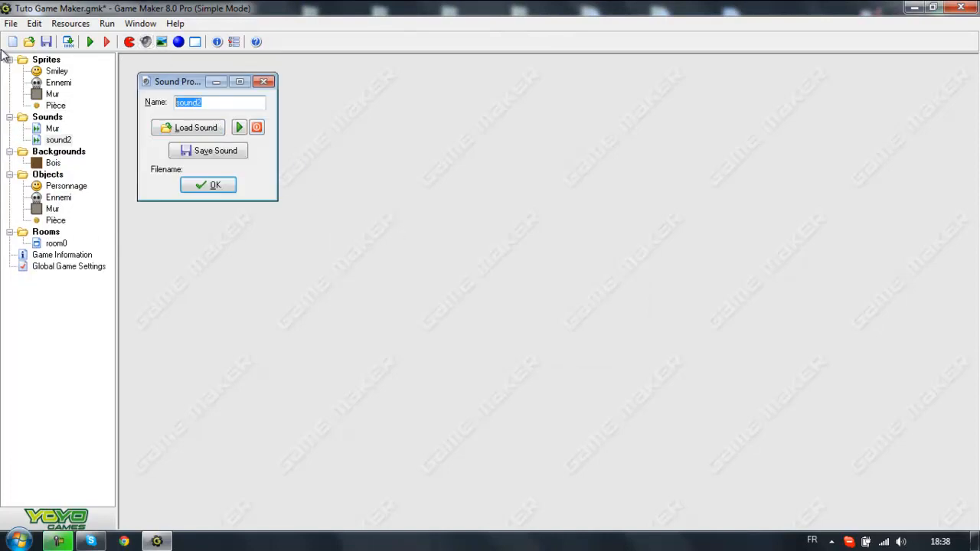
text(Ennemi)
click(187, 127)
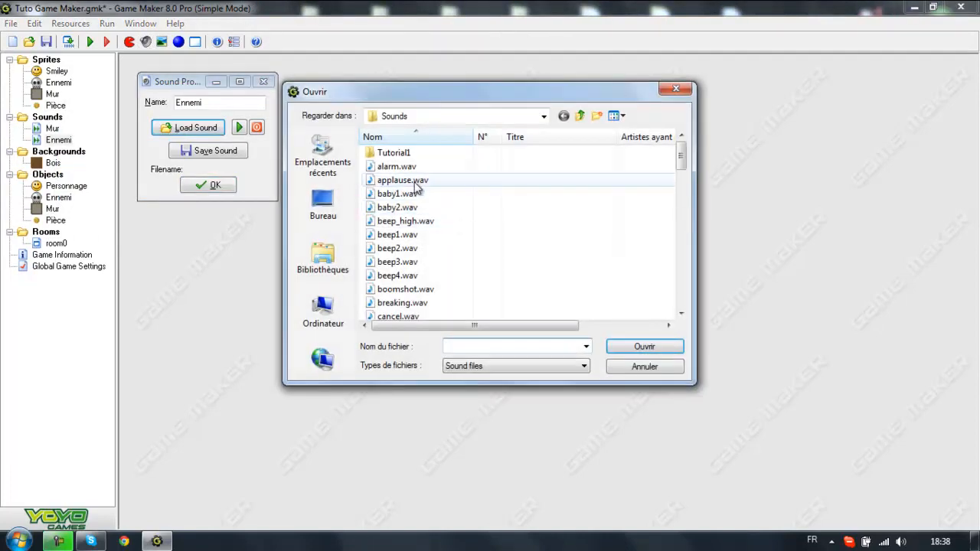
click(419, 188)
scroll(455, 256, down, 1)
scroll(455, 256, down, 1)
click(429, 249)
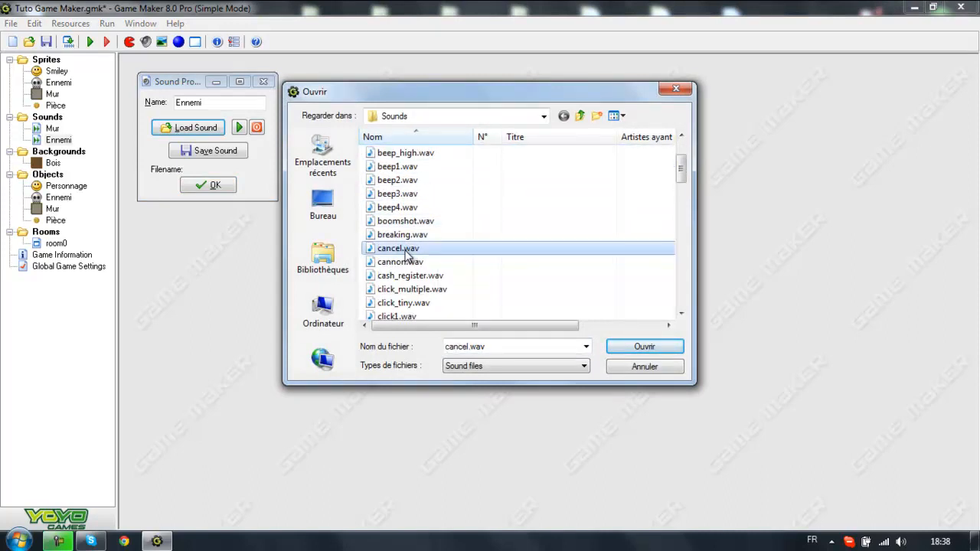
click(645, 347)
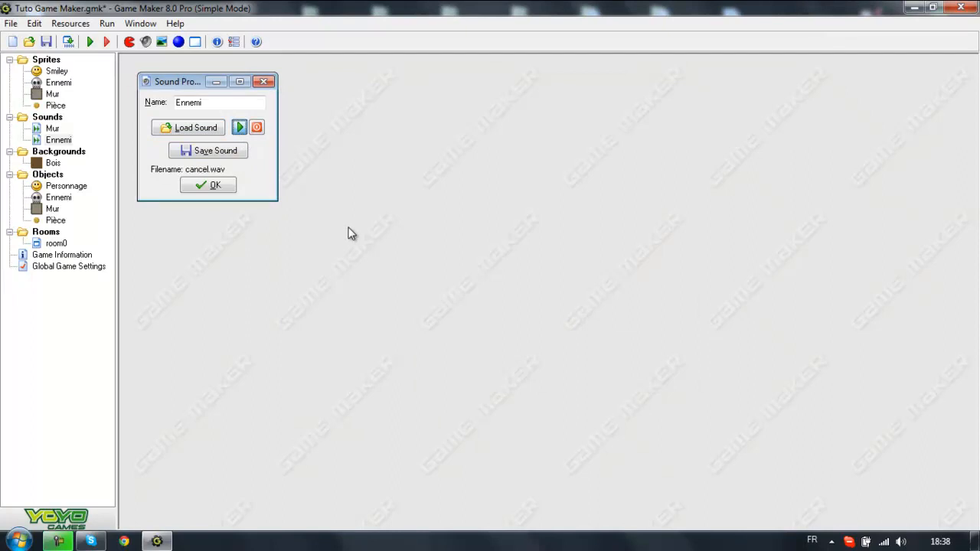
click(256, 127)
click(215, 184)
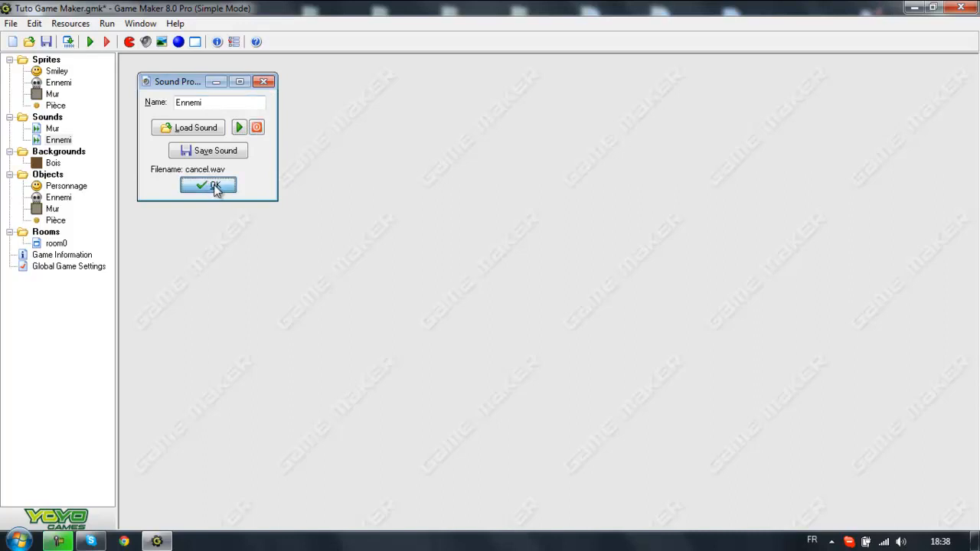
Add a sound named Pièce with win2.wav from the Sounds folder as its audio file, and confirm it
click(146, 43)
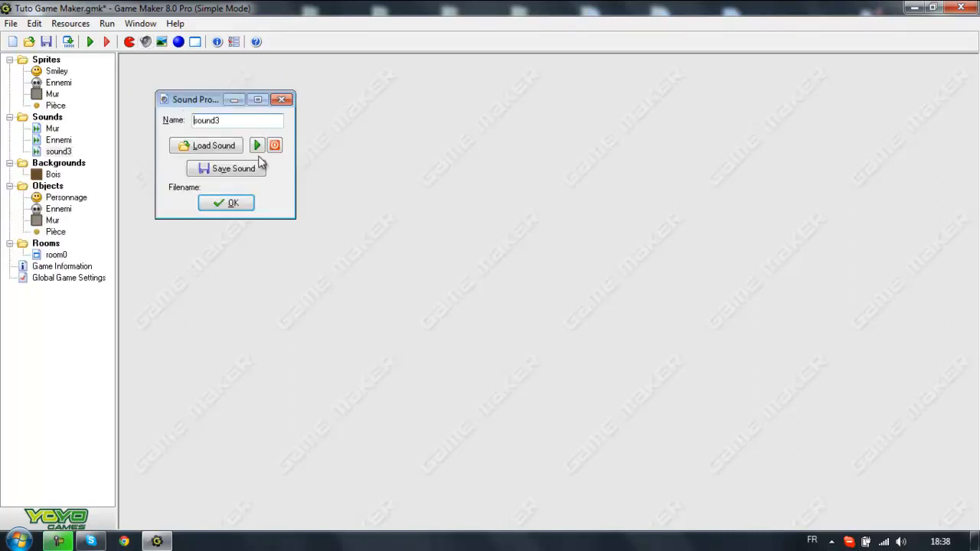
double_click(236, 123)
text(Pièce)
click(228, 150)
scroll(454, 252, down, 4)
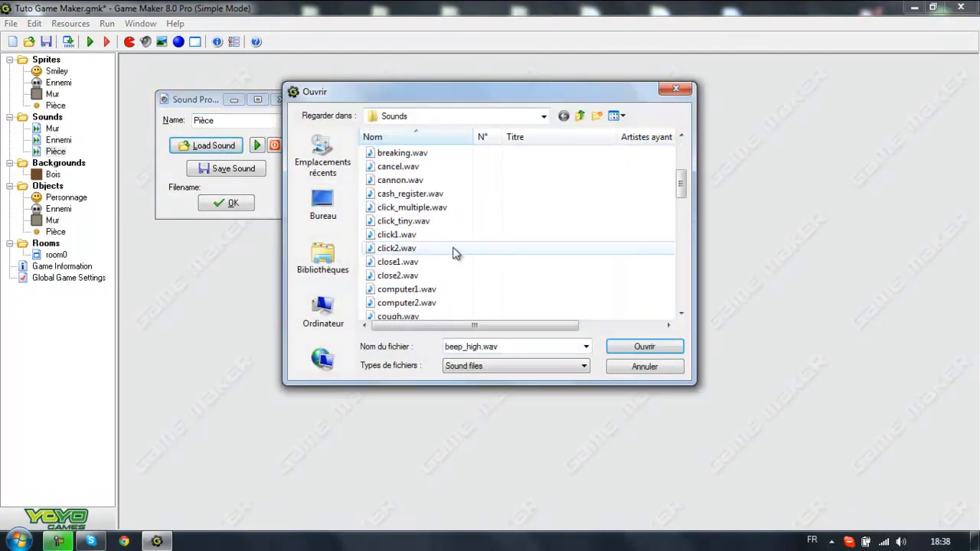
scroll(453, 247, down, 10)
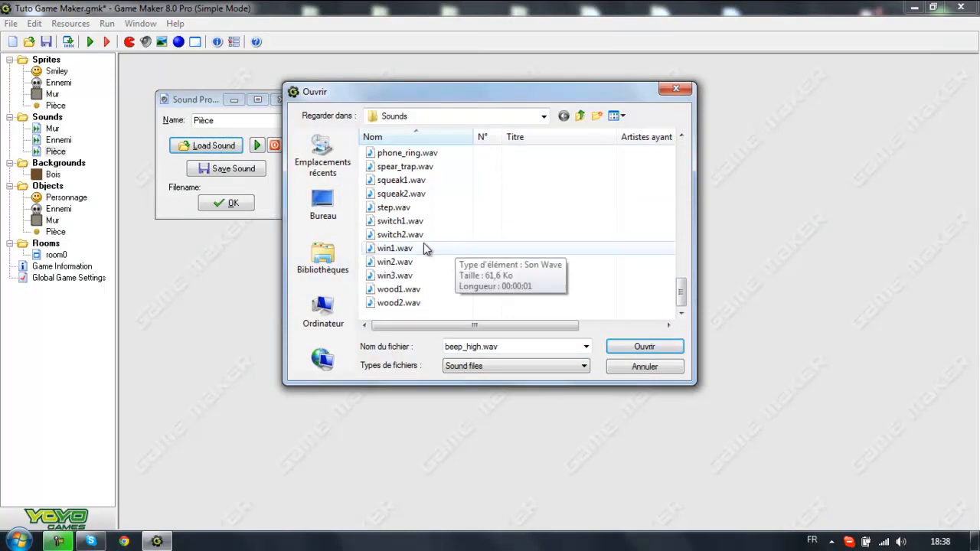
click(413, 262)
click(644, 347)
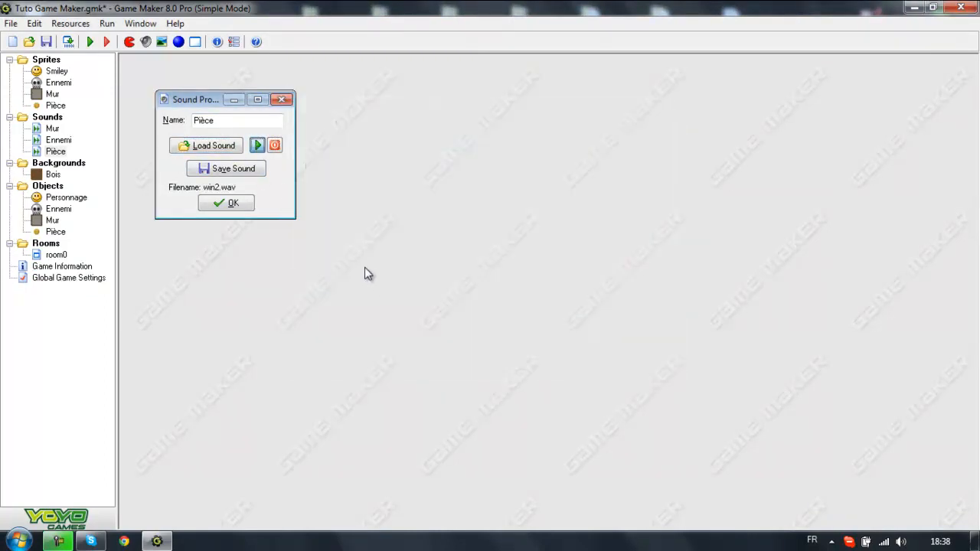
click(274, 144)
click(232, 204)
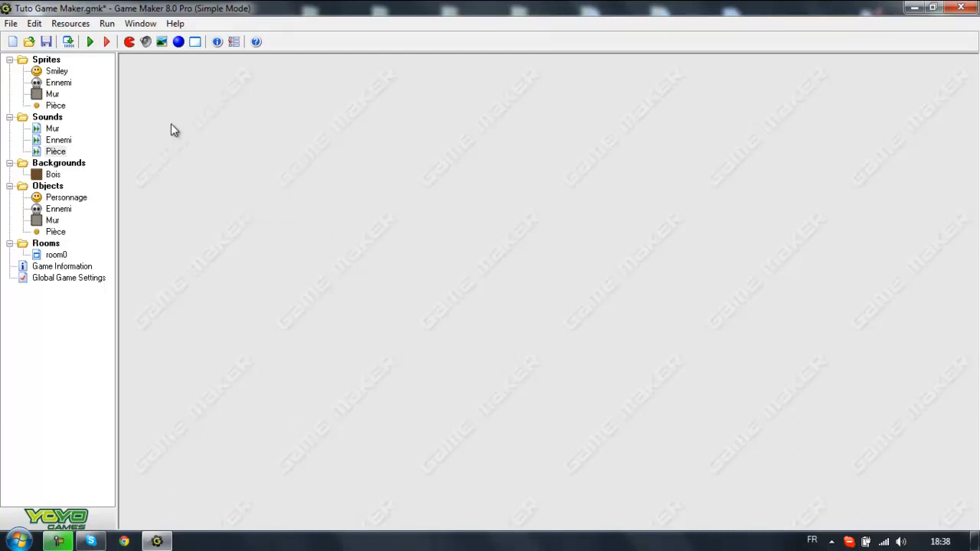
Create another sound resource and name it Perdu
click(145, 42)
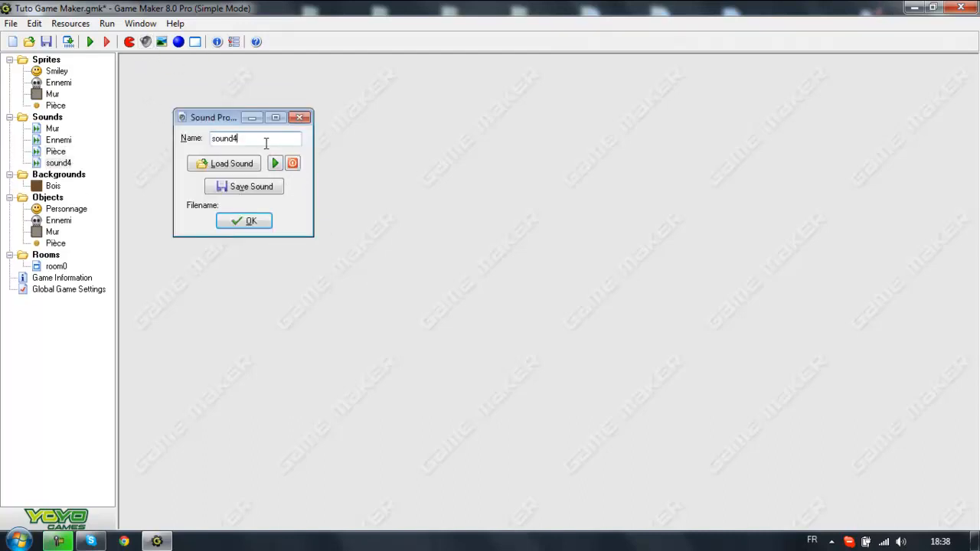
double_click(265, 143)
text(Perd)
key(BackSpace)
text(rd)
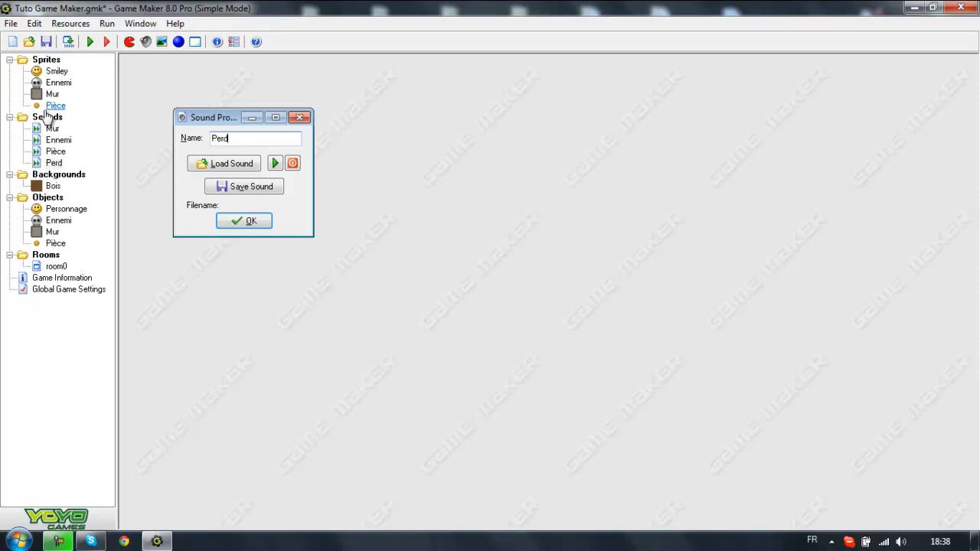
Load lose1.wav from the Sounds folder into the Perdu sound and confirm its properties
click(223, 163)
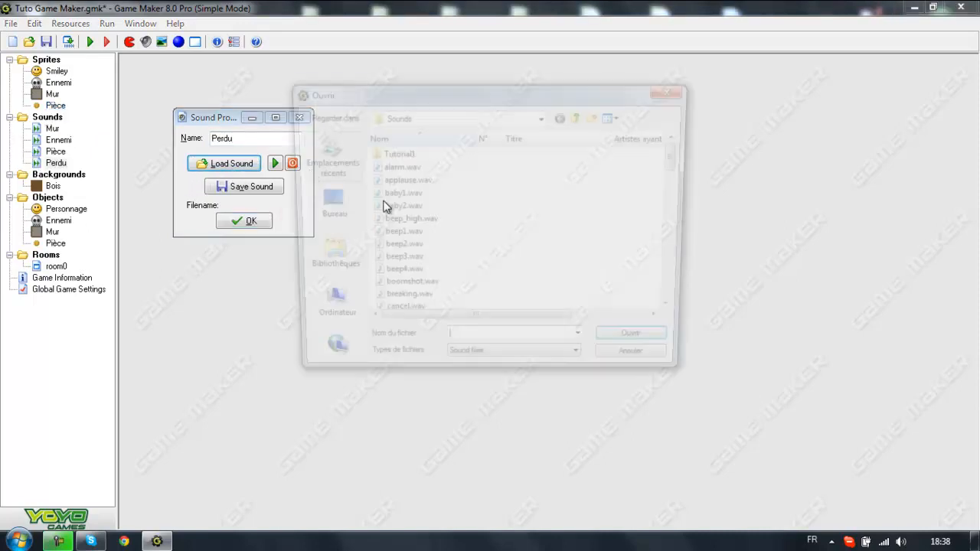
click(481, 221)
scroll(482, 227, down, 15)
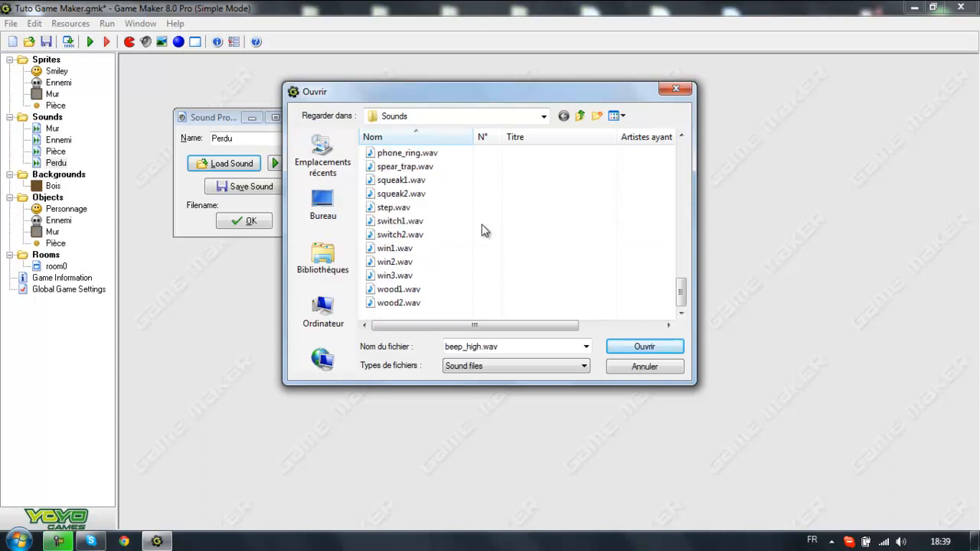
scroll(483, 230, up, 2)
click(462, 234)
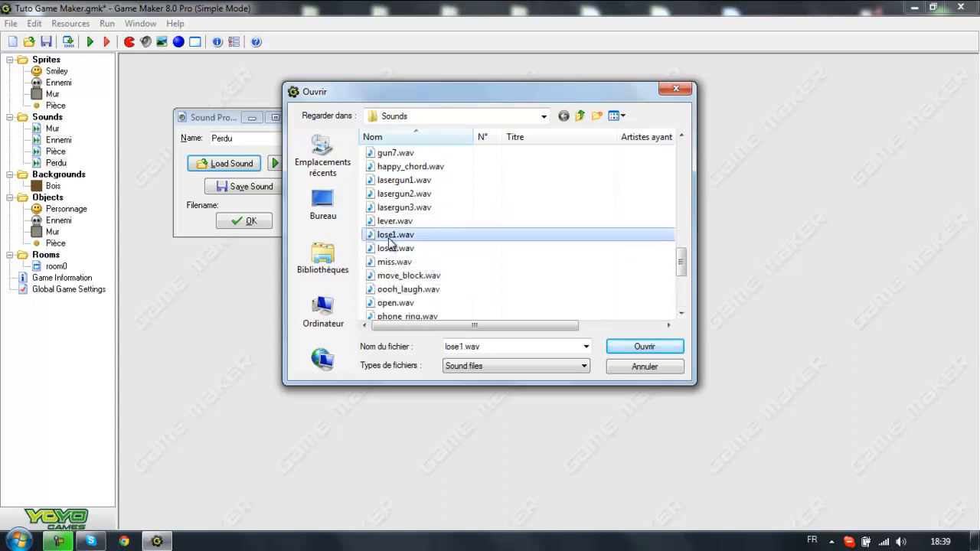
click(644, 346)
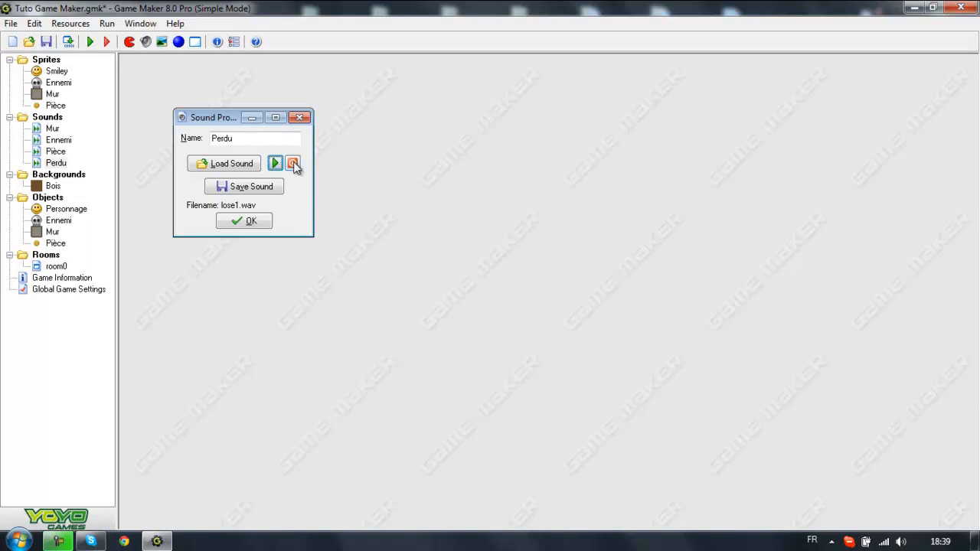
click(251, 222)
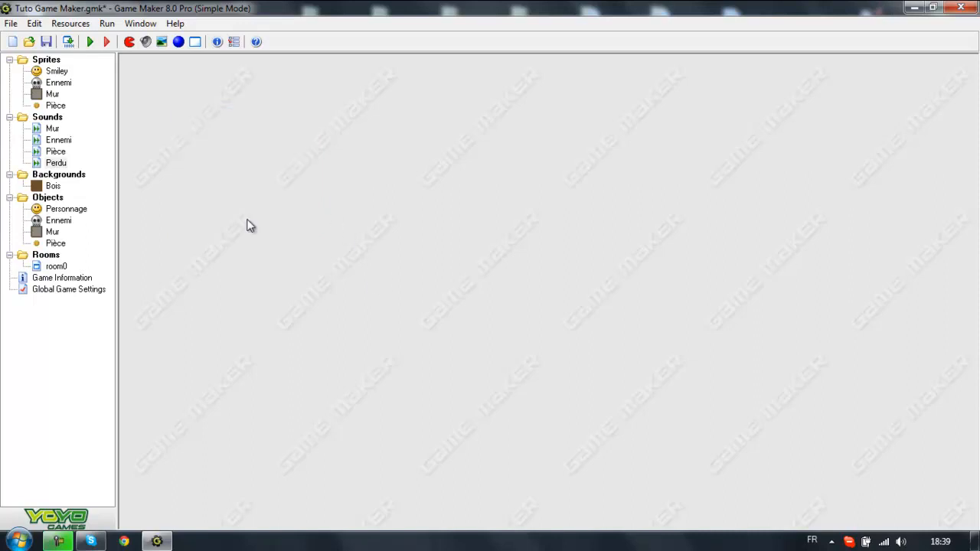
Add a sound named Music with music.mid from the Tutorial1 folder inside Sounds, preview it, and confirm it
click(146, 42)
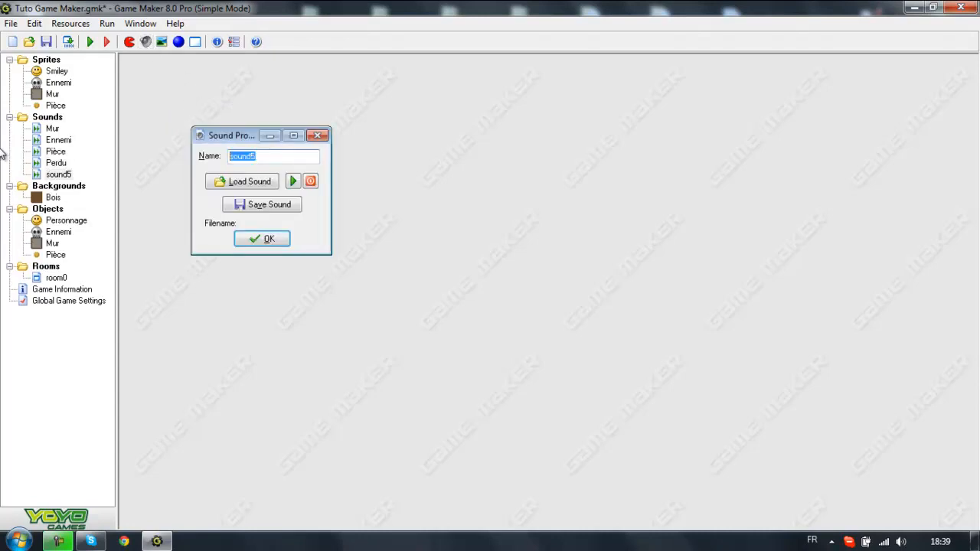
text(Music)
click(249, 184)
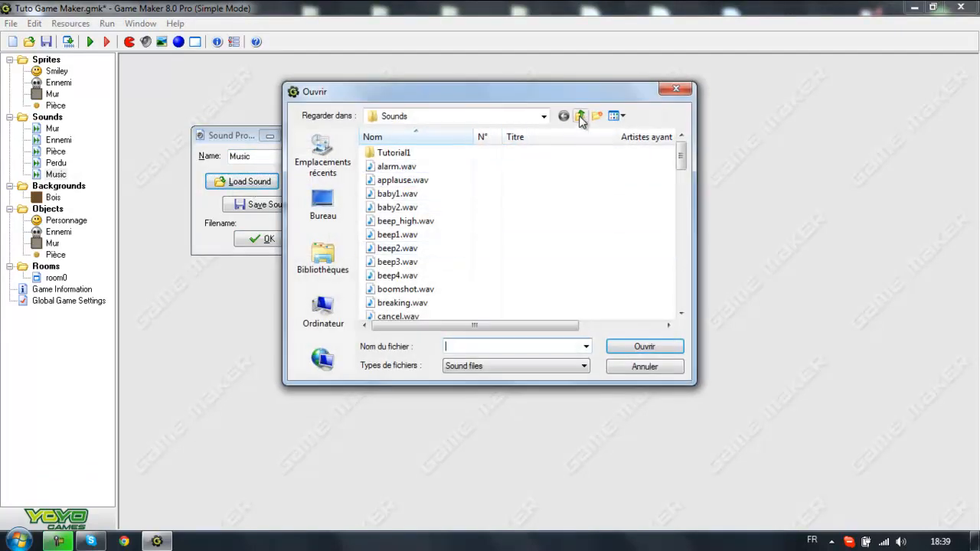
click(581, 116)
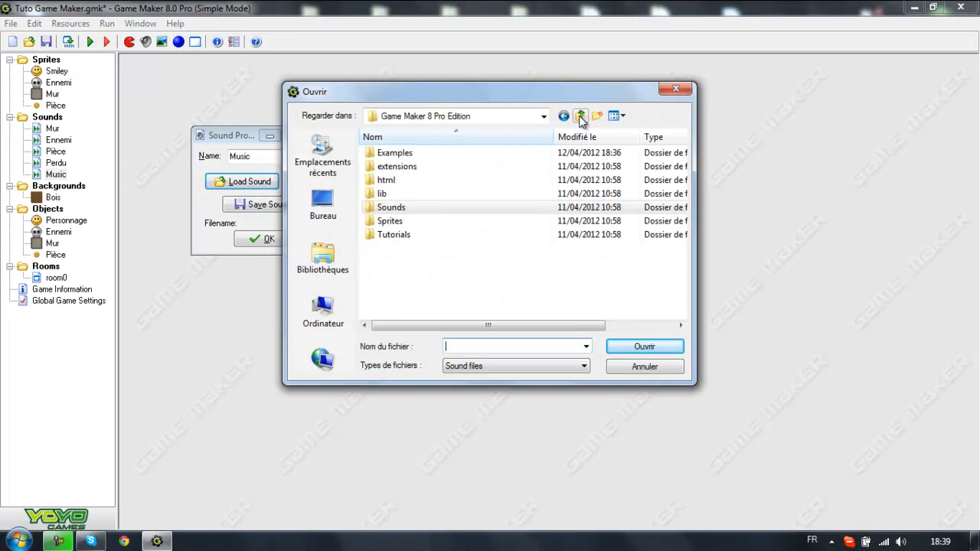
double_click(394, 207)
double_click(394, 153)
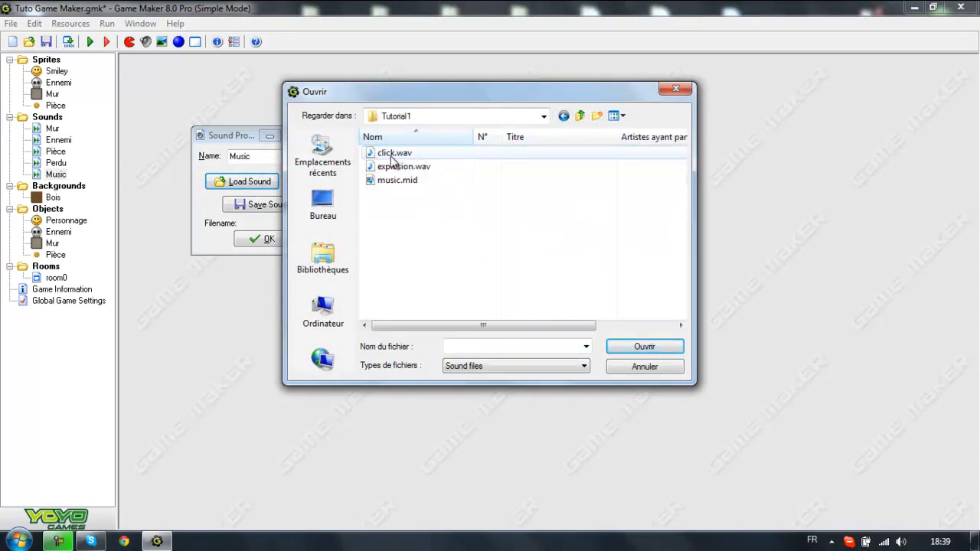
click(398, 180)
click(647, 351)
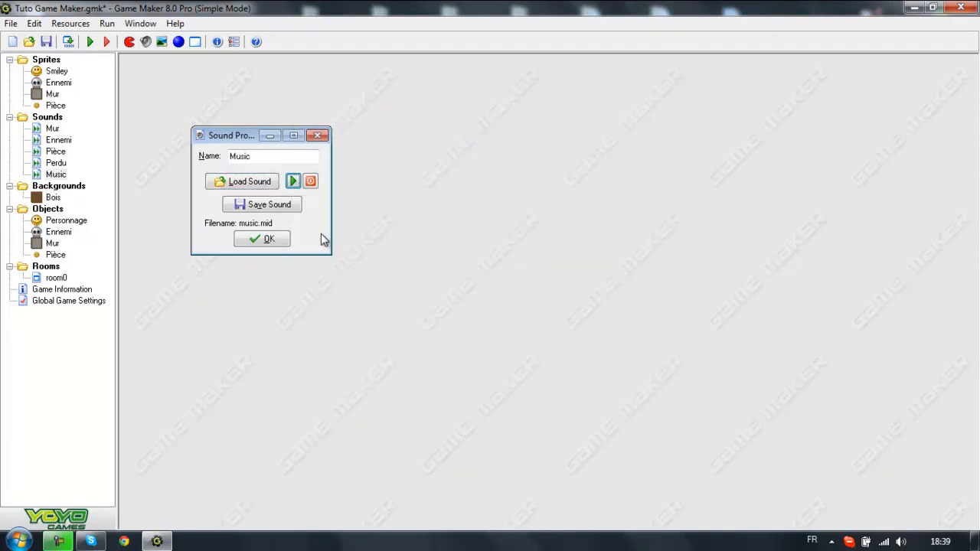
click(311, 182)
click(261, 239)
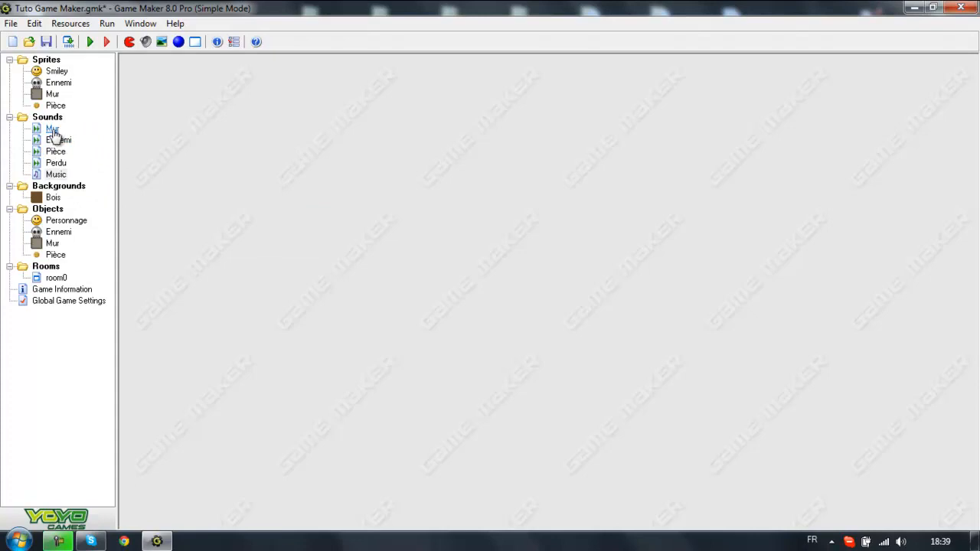
Open the properties of the Personnage object and select its collision event with Ennemi
double_click(69, 222)
drag(359, 155, 369, 138)
click(394, 185)
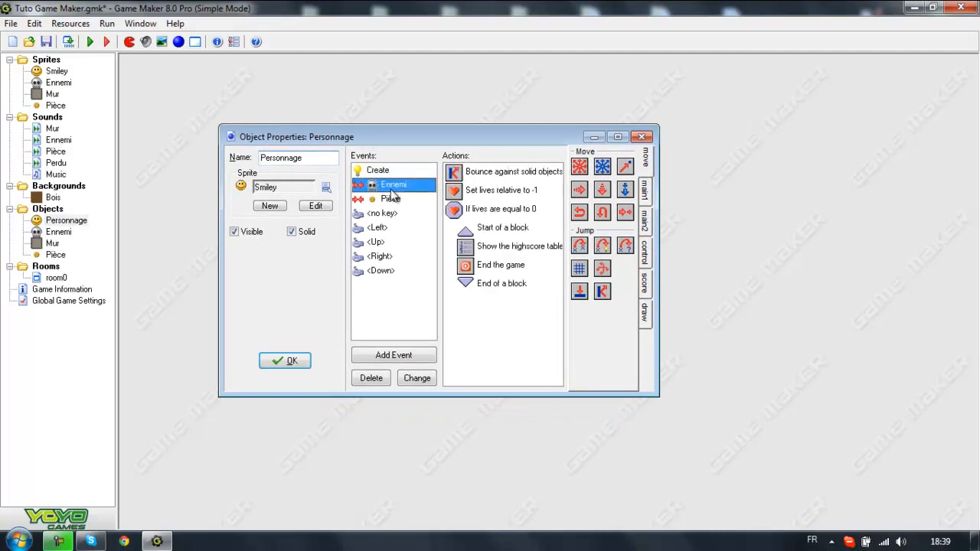
Add a Play Sound action at the start of the Ennemi collision event, using the Ennemi sound with loop false
click(647, 199)
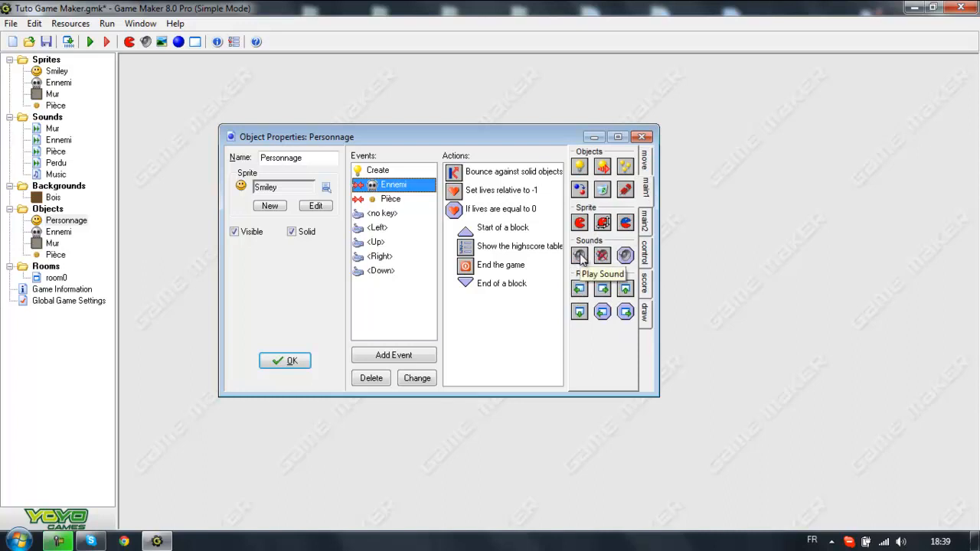
drag(580, 257, 482, 170)
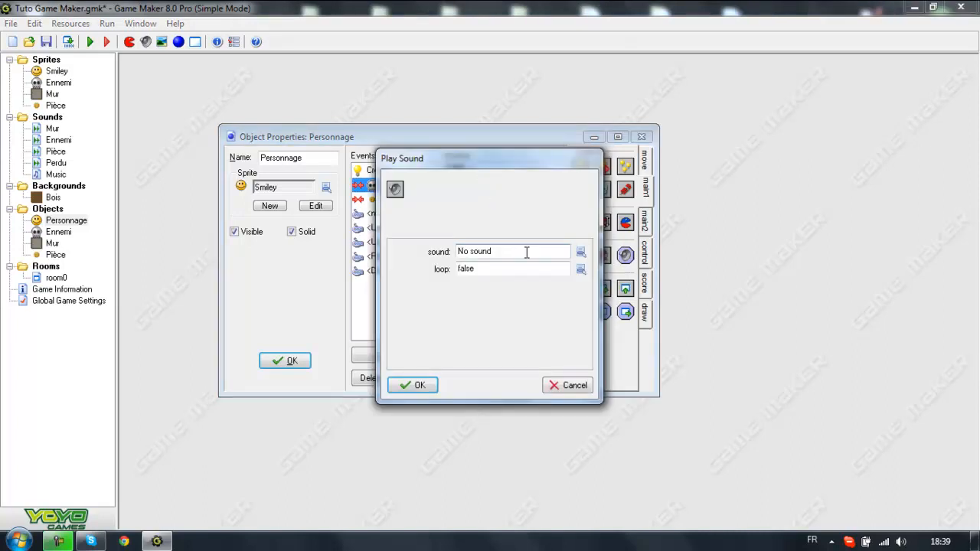
click(581, 252)
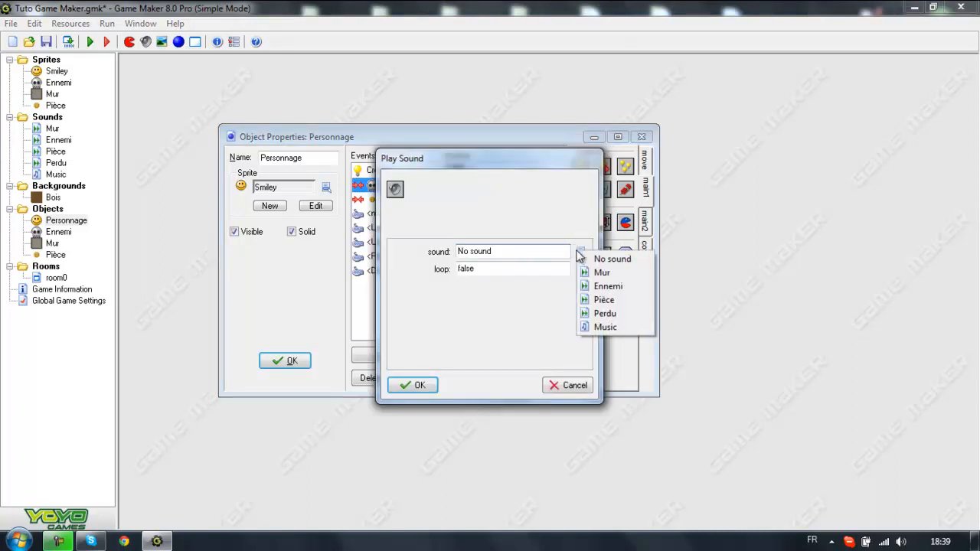
click(608, 286)
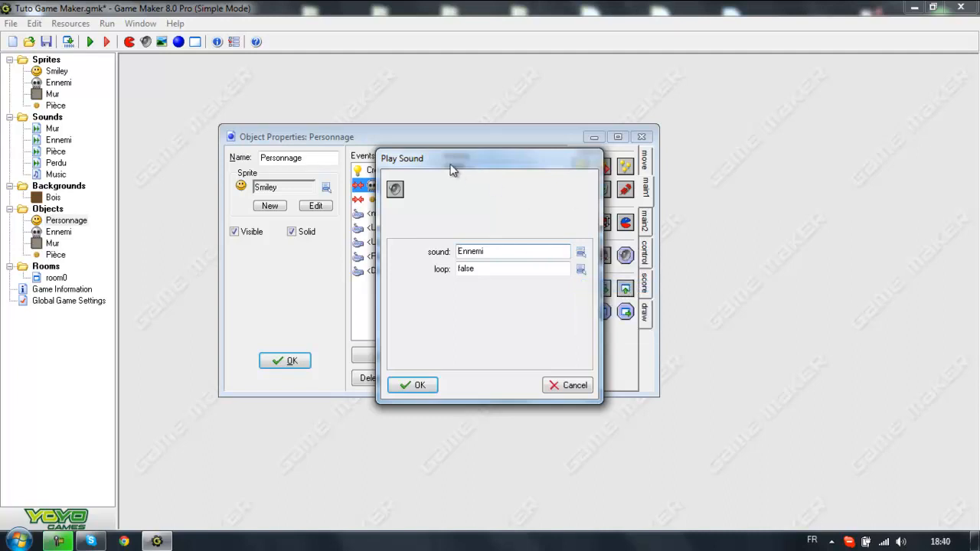
drag(452, 169, 551, 151)
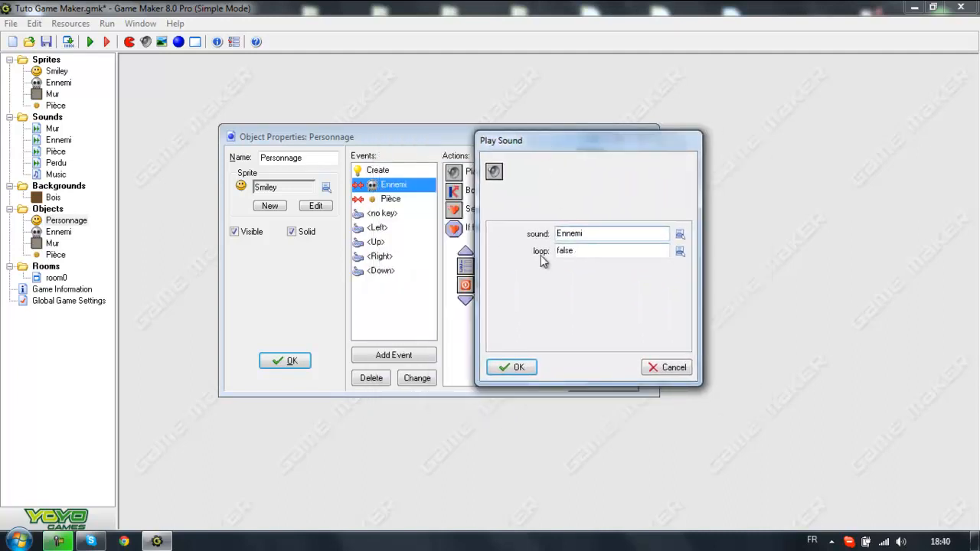
click(585, 253)
click(550, 286)
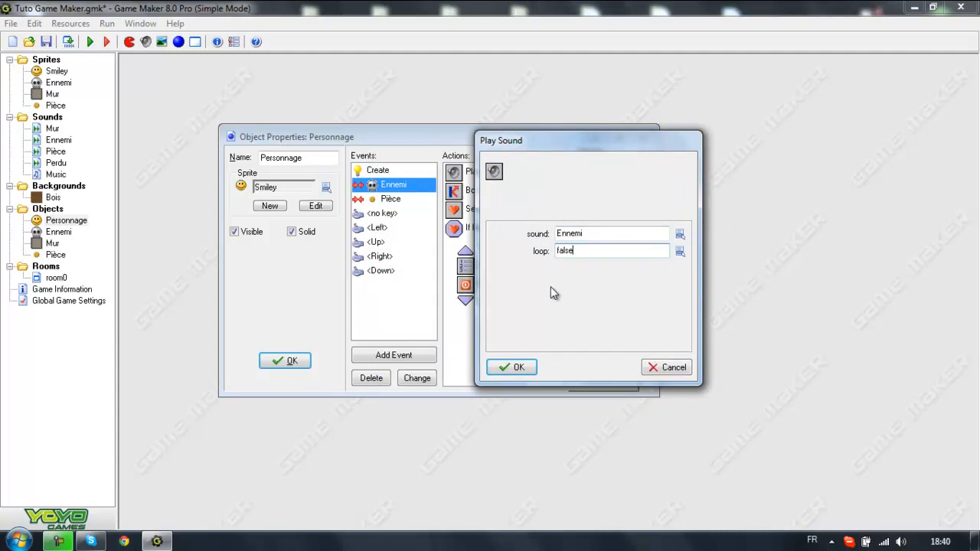
drag(578, 138, 448, 144)
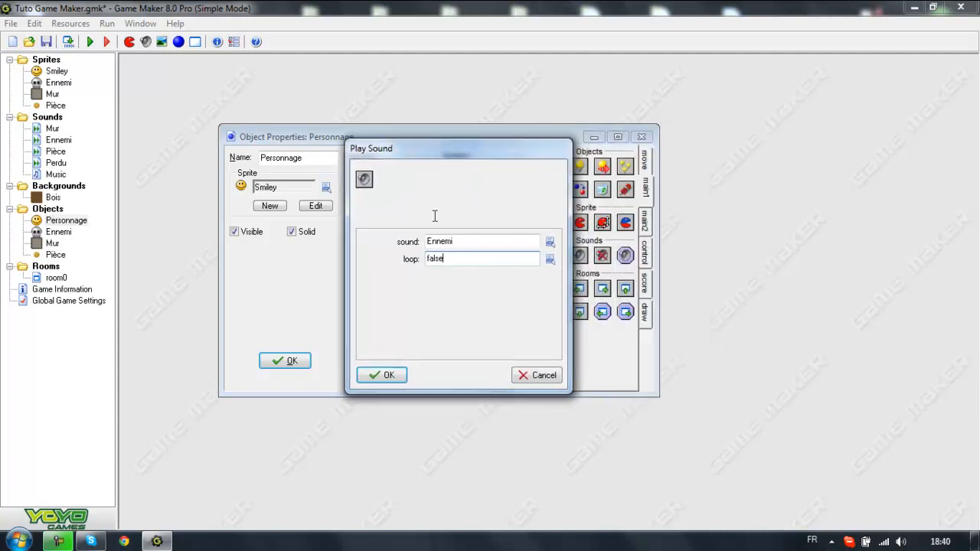
click(383, 375)
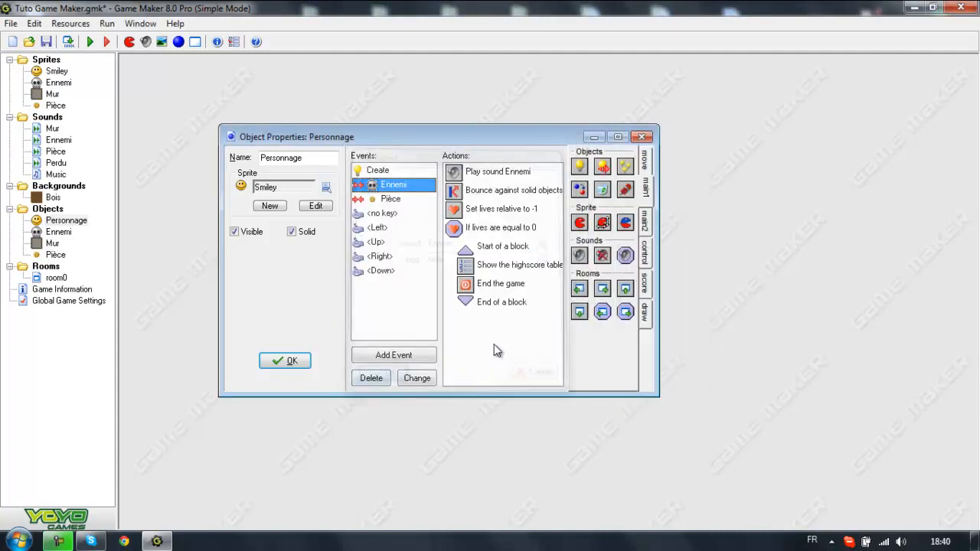
Run the game, move the smiley right to test the enemy collision sound, and close the game
click(90, 41)
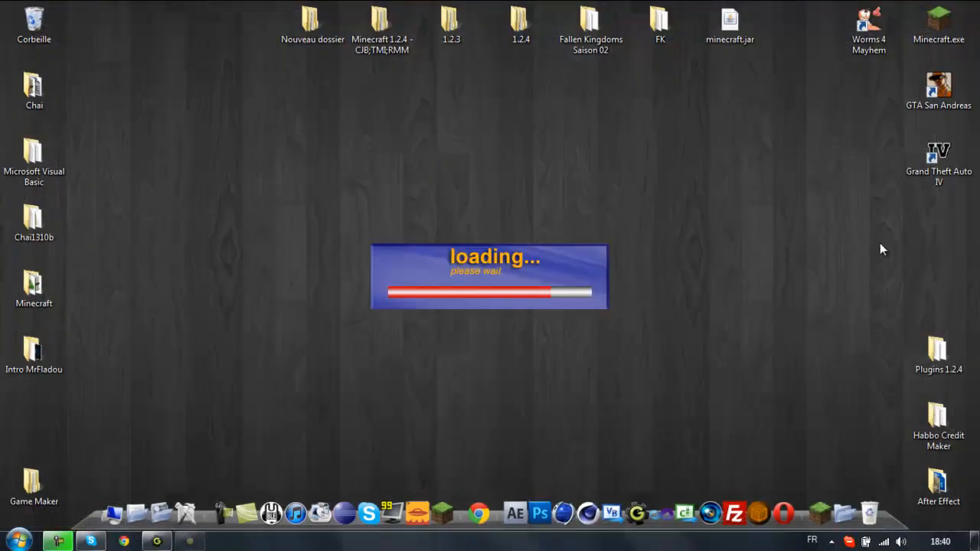
key(Right)
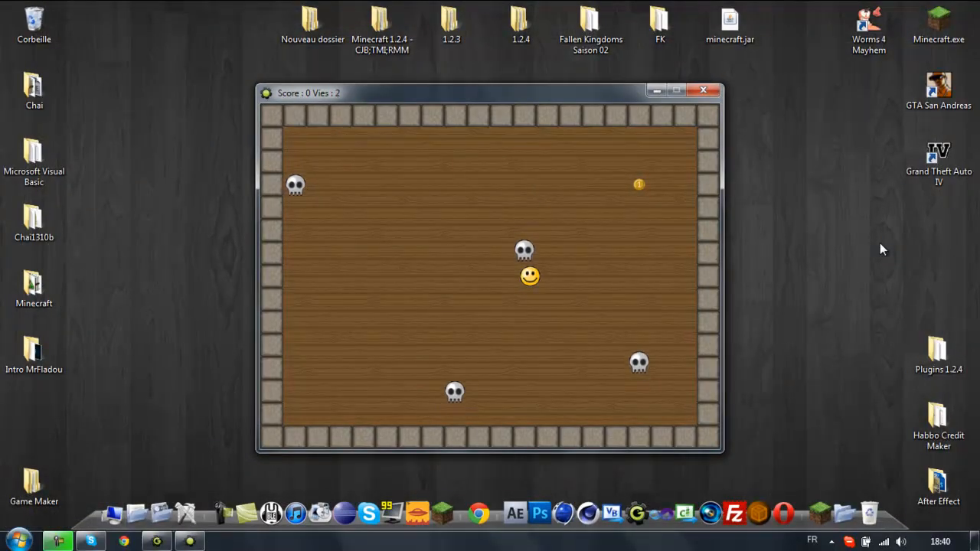
click(702, 92)
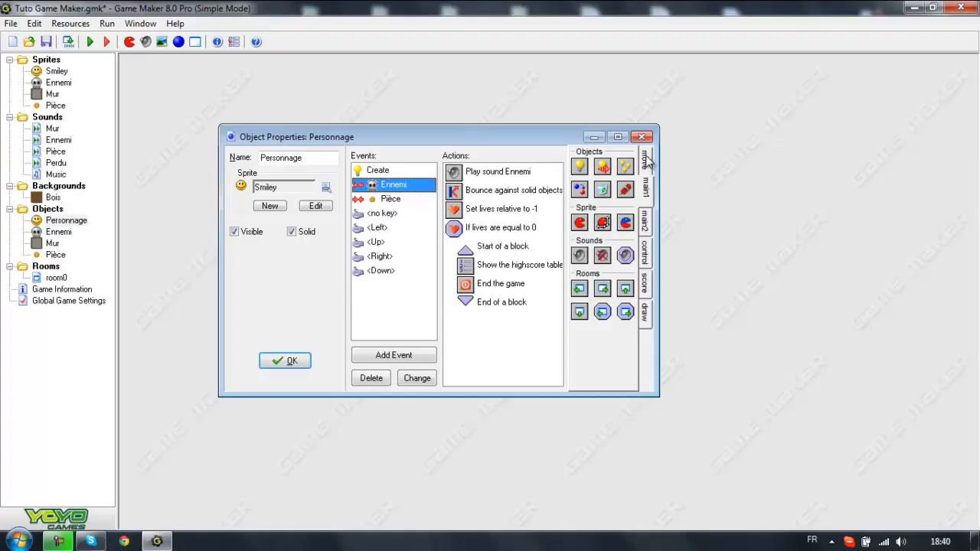
Add a Play Sound action with the Pièce sound, loop false, at the start of Personnage's Pièce collision event
click(386, 201)
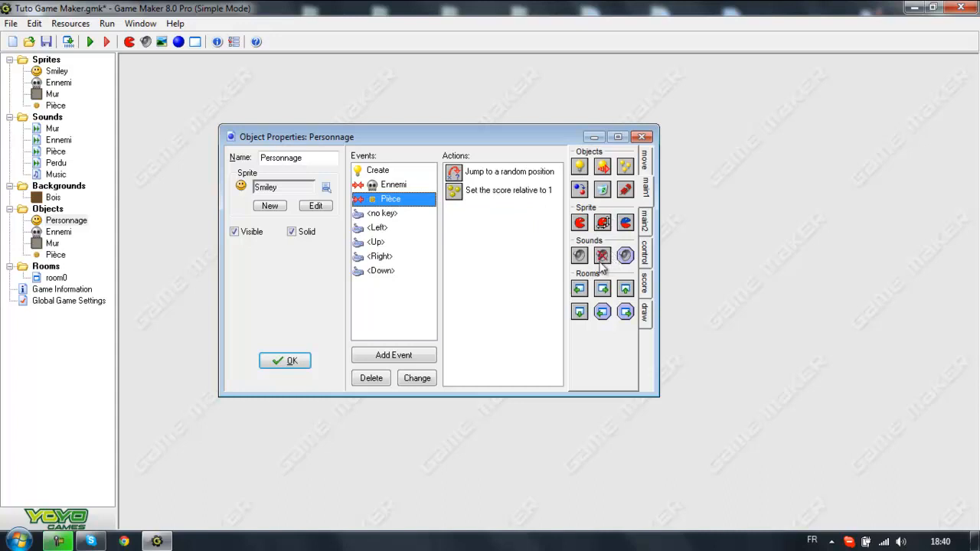
drag(580, 255, 496, 180)
click(550, 242)
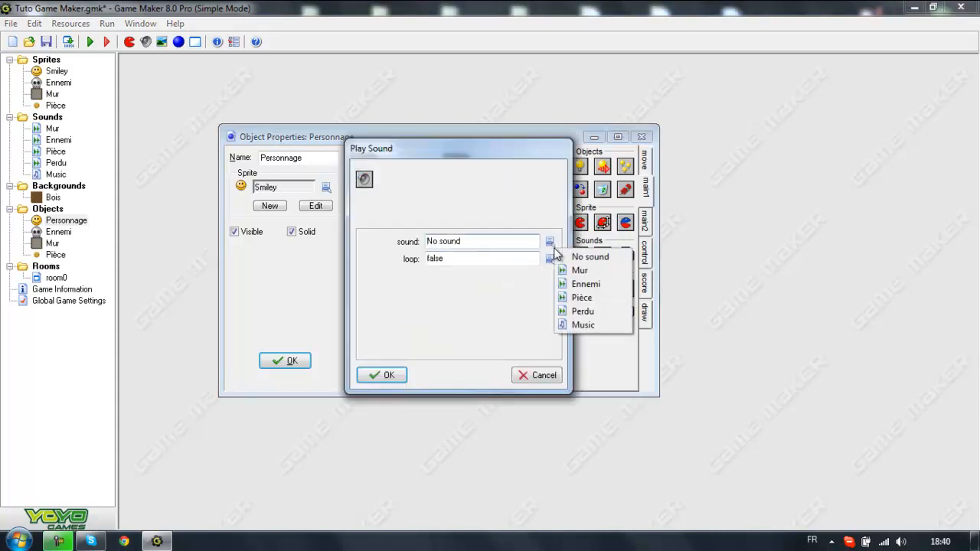
click(601, 299)
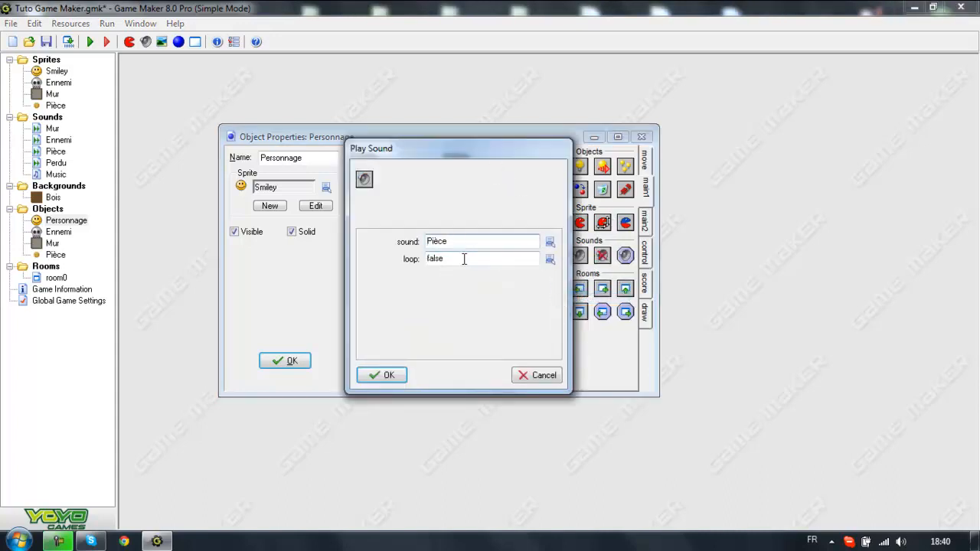
click(391, 379)
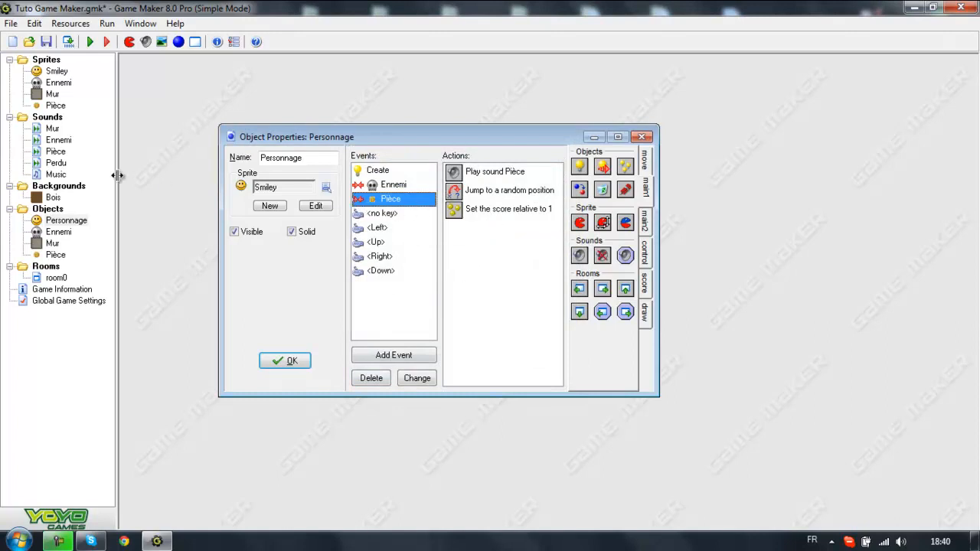
Add a collision event with Mur to Personnage and give it a Play Sound action using the Mur sound, loop false
click(399, 357)
click(445, 307)
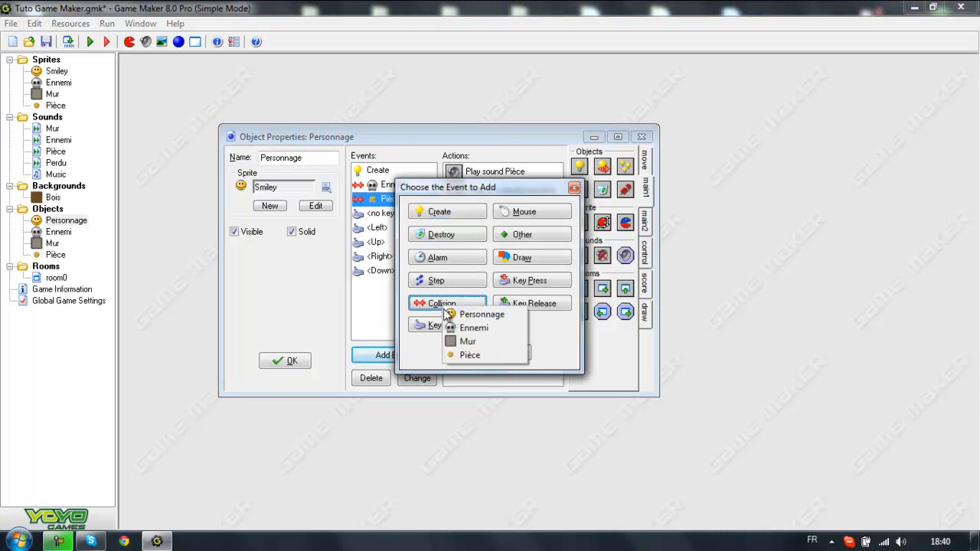
click(469, 342)
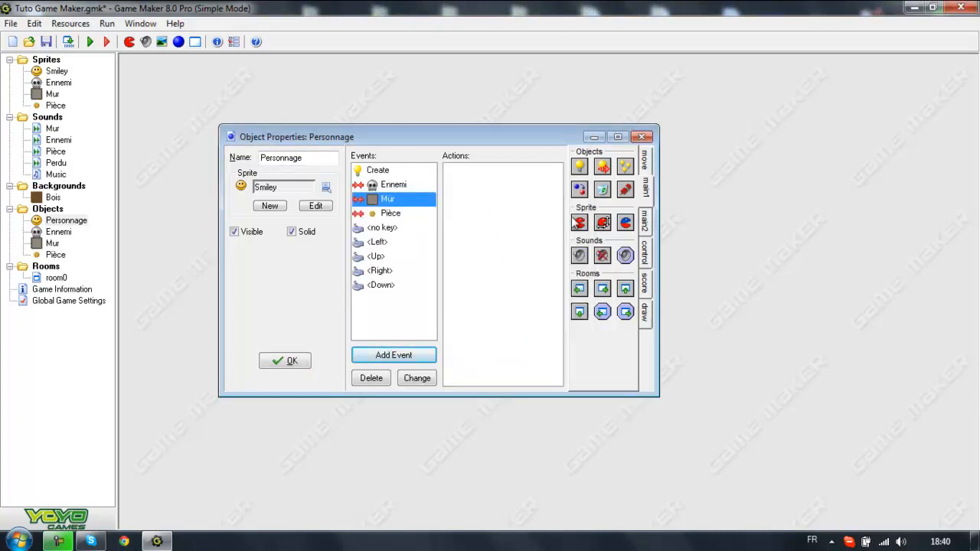
drag(587, 256, 521, 236)
click(549, 242)
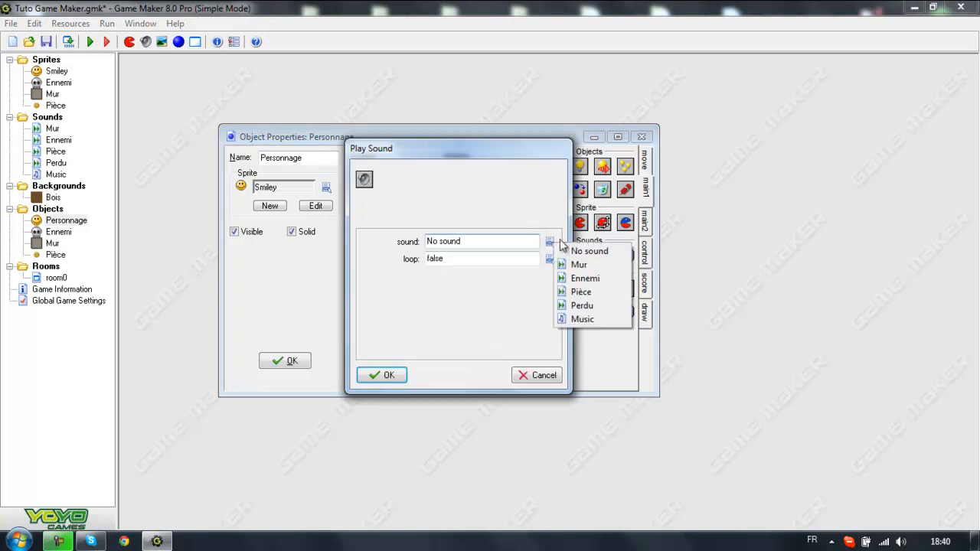
click(583, 265)
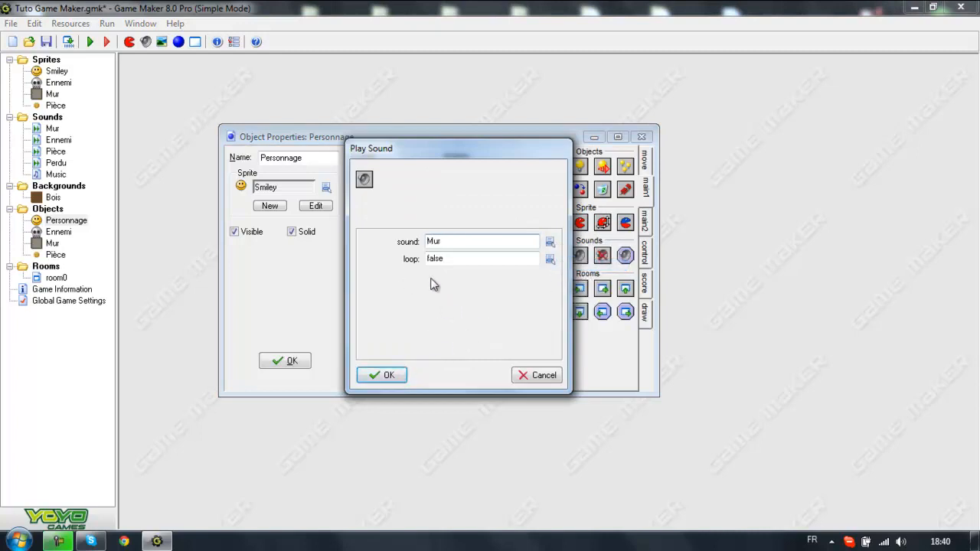
click(388, 376)
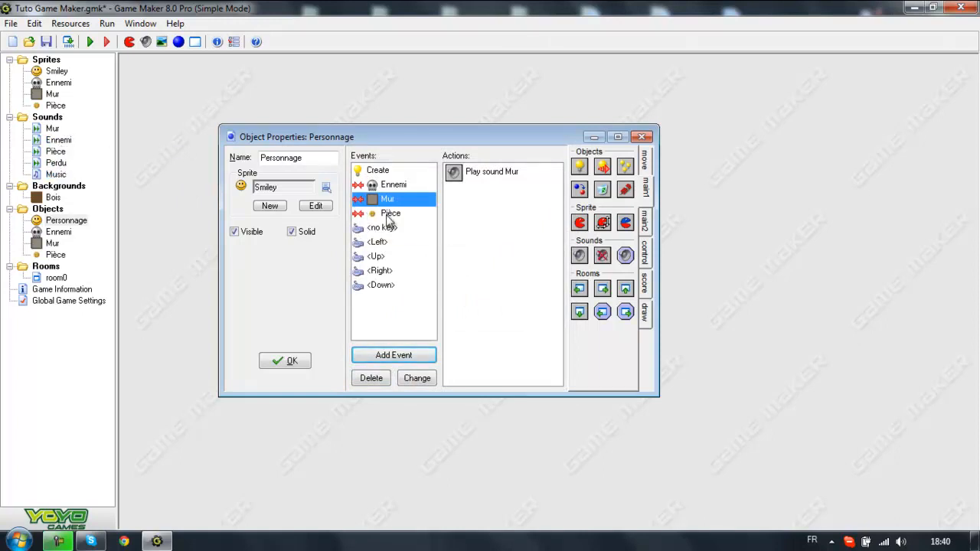
Run the game, steer the smiley into an enemy and the coin to test the collision sounds, and close the game
click(387, 214)
click(91, 42)
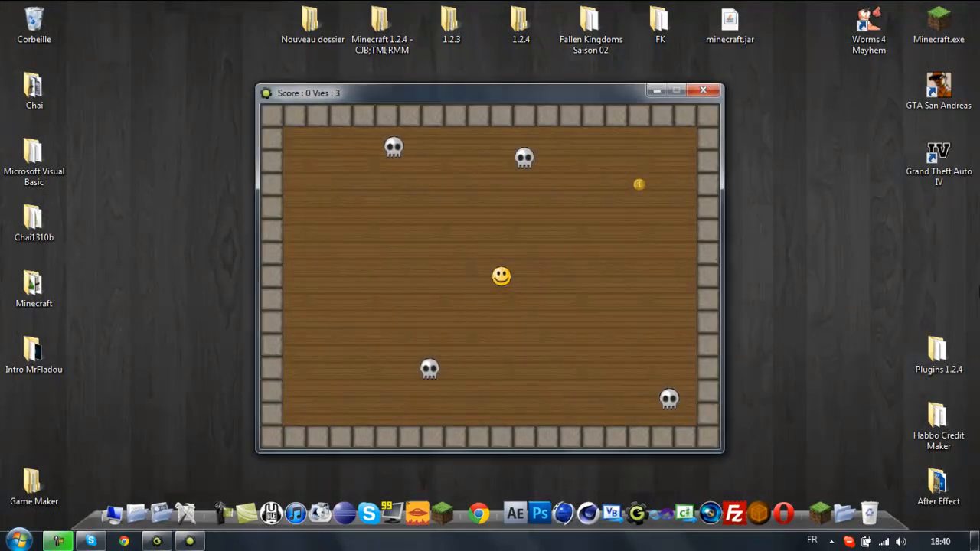
key(Left)
key(Up)
key(Right)
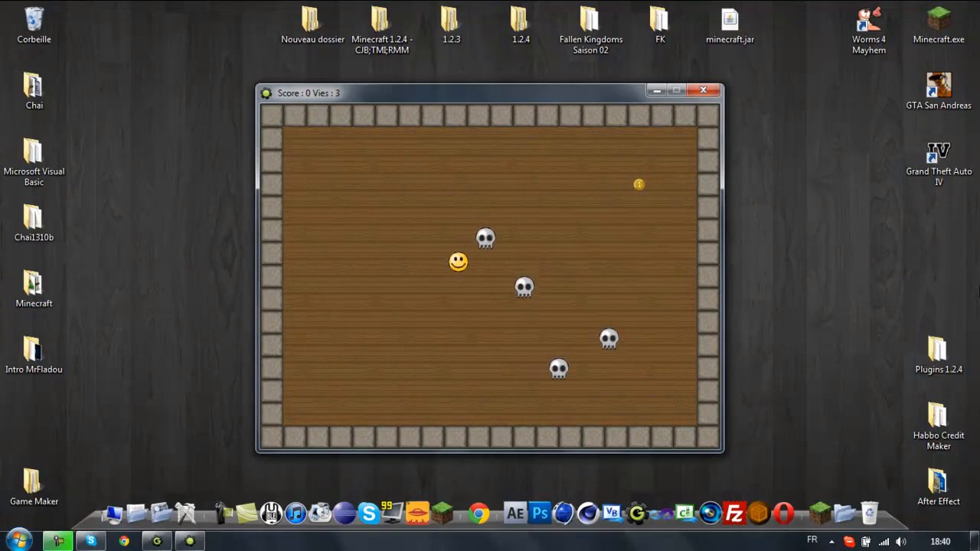
key(Up)
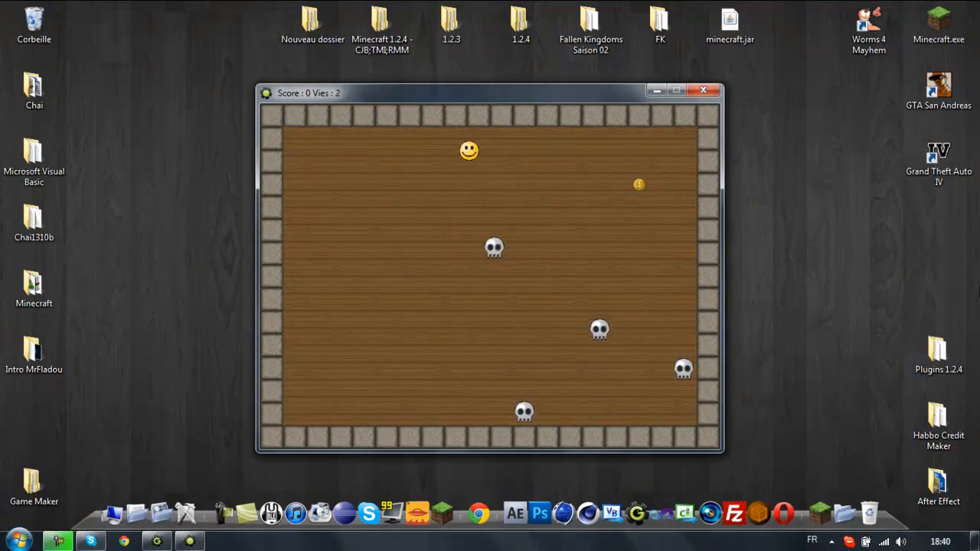
key(Right)
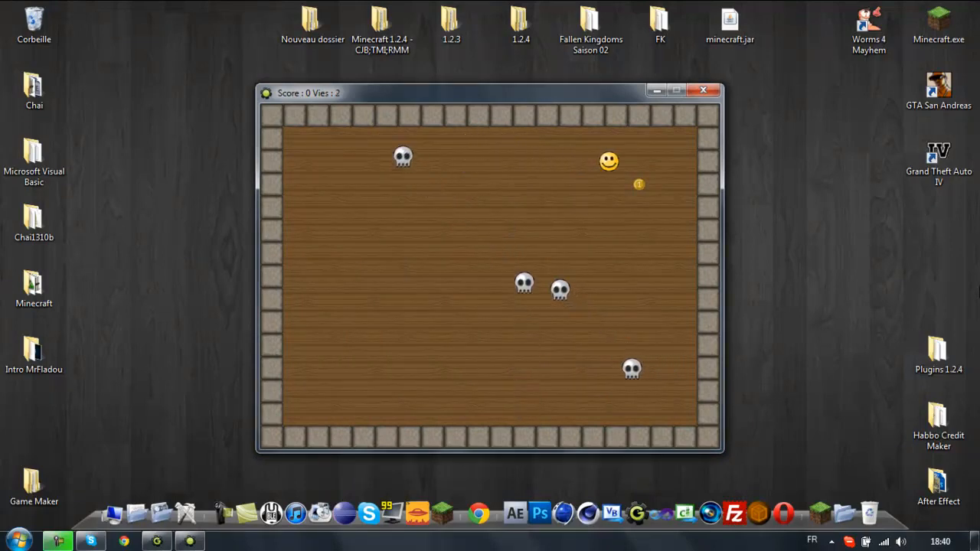
key(Down)
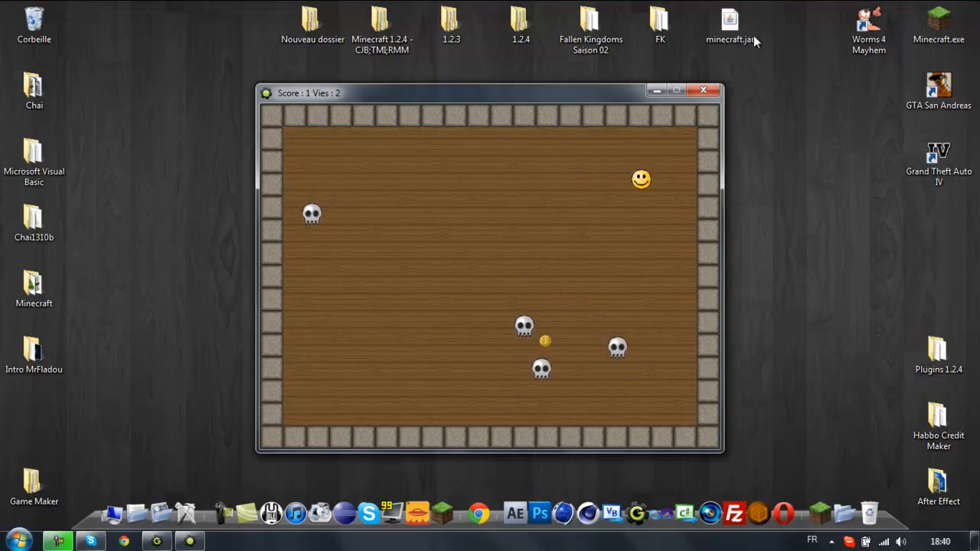
click(701, 94)
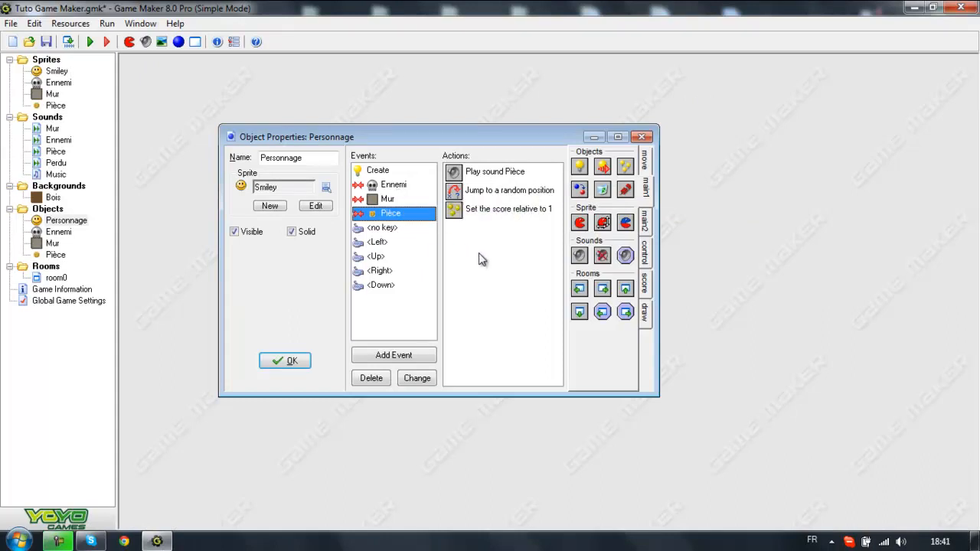
In Personnage's Ennemi collision event, add a Play Sound action with Perdu, loop false, before the highscore table action, and confirm the object
click(398, 186)
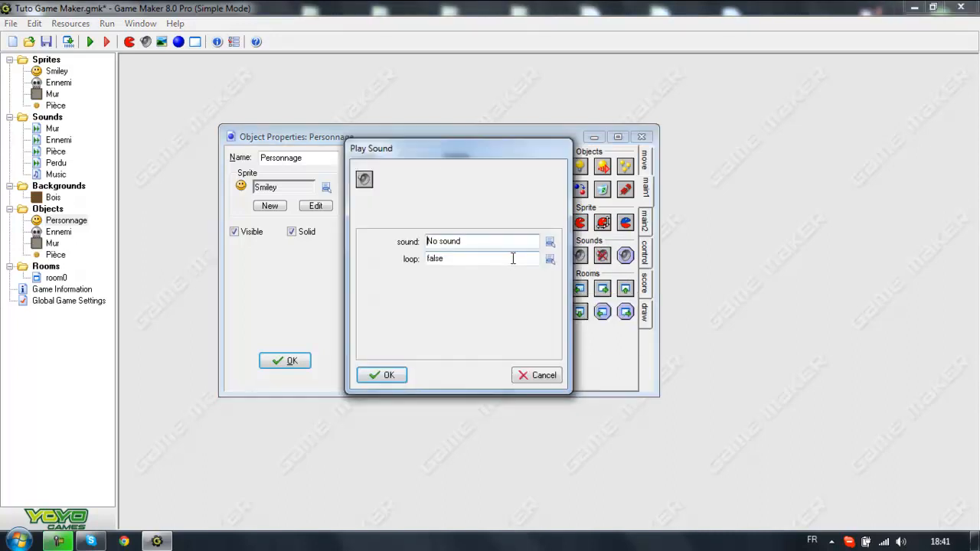
click(550, 241)
click(566, 305)
click(380, 374)
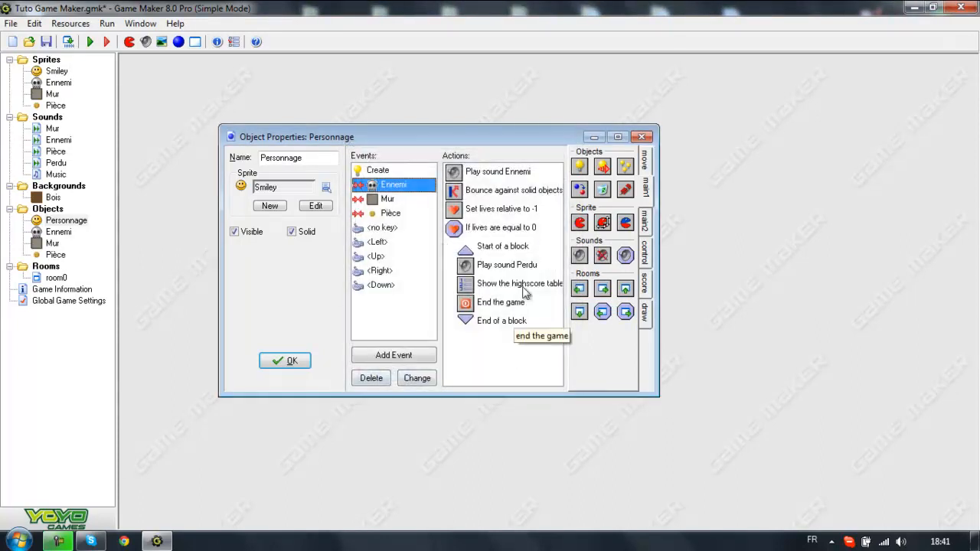
click(280, 360)
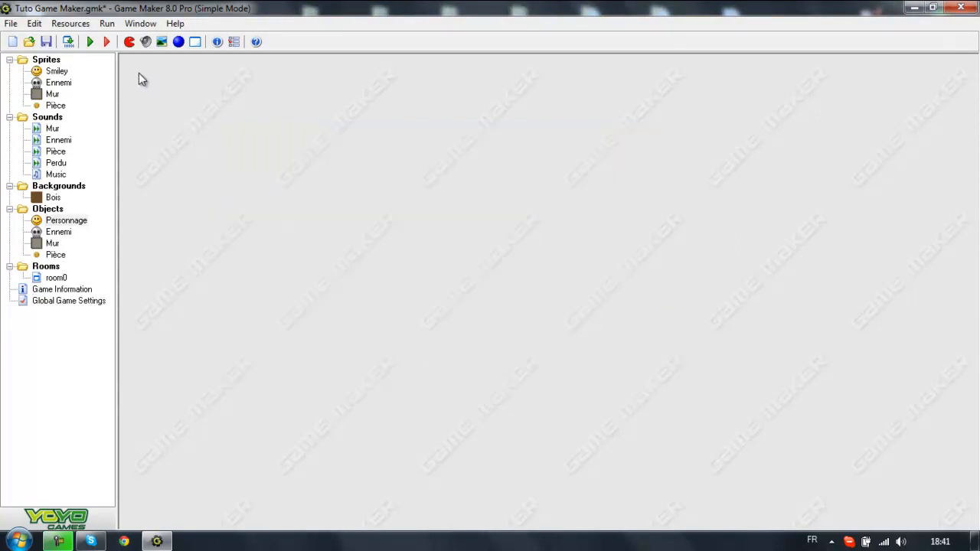
Run the game, move the smiley into enemies until all lives are lost to test the losing sound, and close the highscore table
click(90, 42)
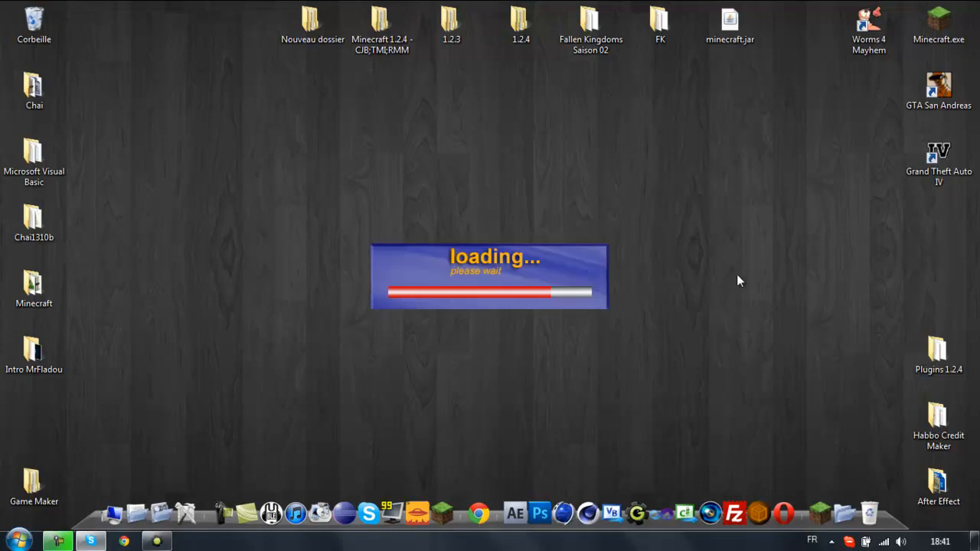
key(Right)
key(Up)
key(Left)
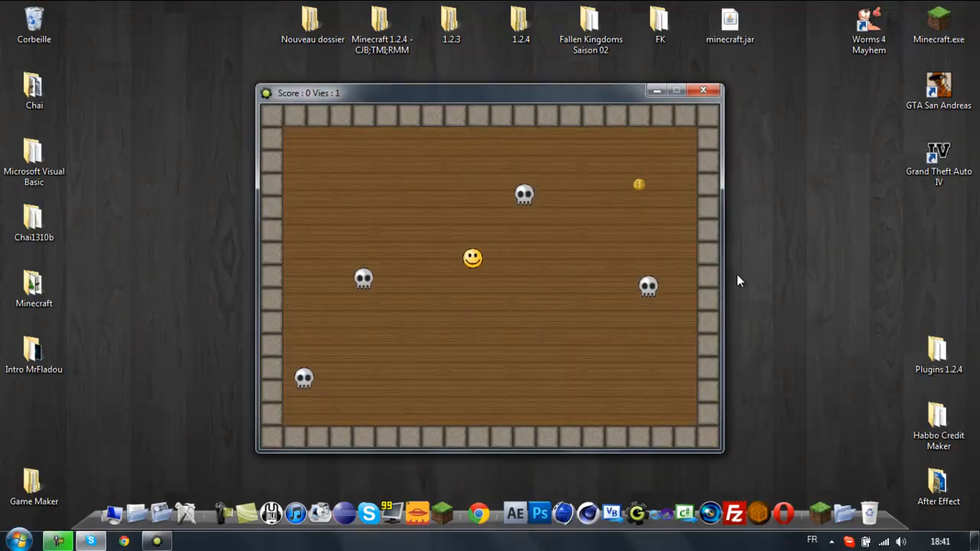
key(Down)
key(Left)
key(Down)
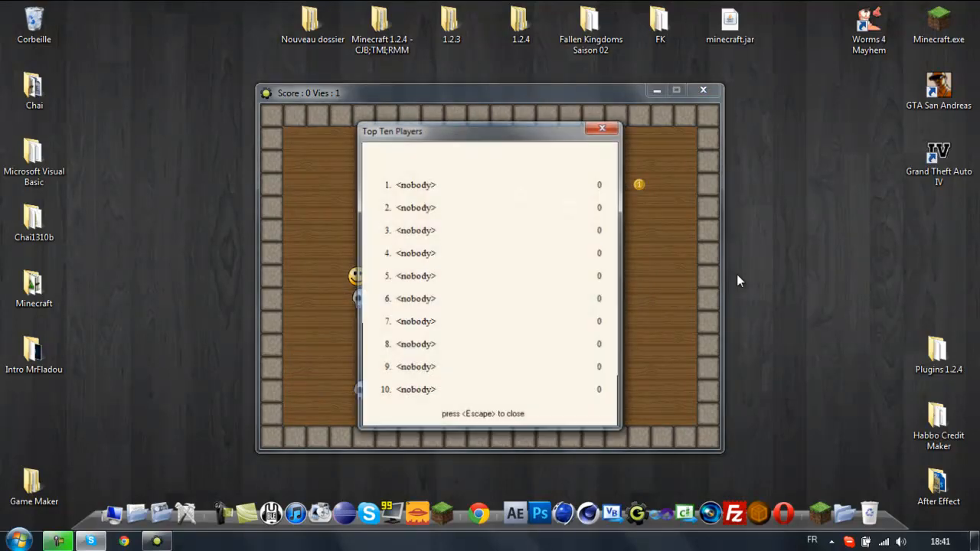
click(602, 130)
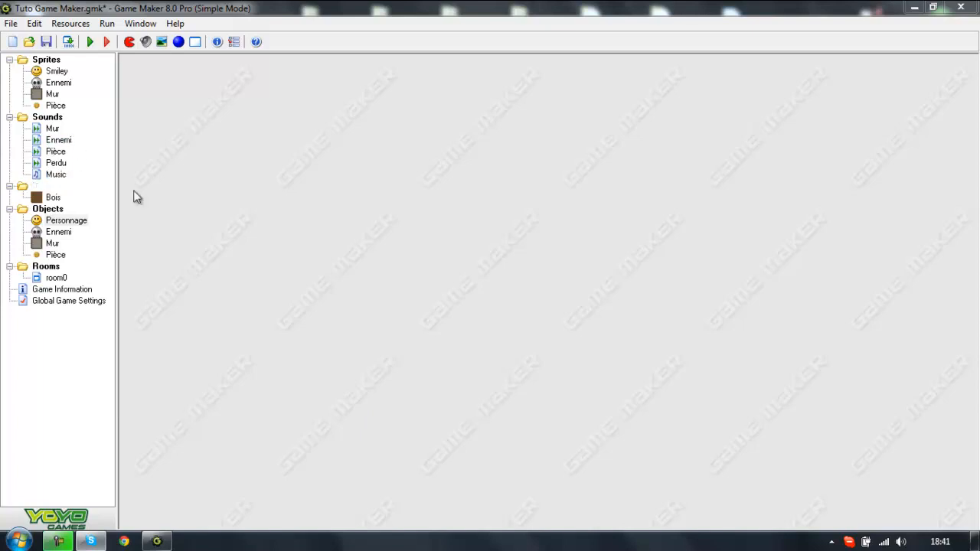
Add a Play Sound action with the Music sound, loop true, at the end of Personnage's Create event and confirm the object
double_click(68, 221)
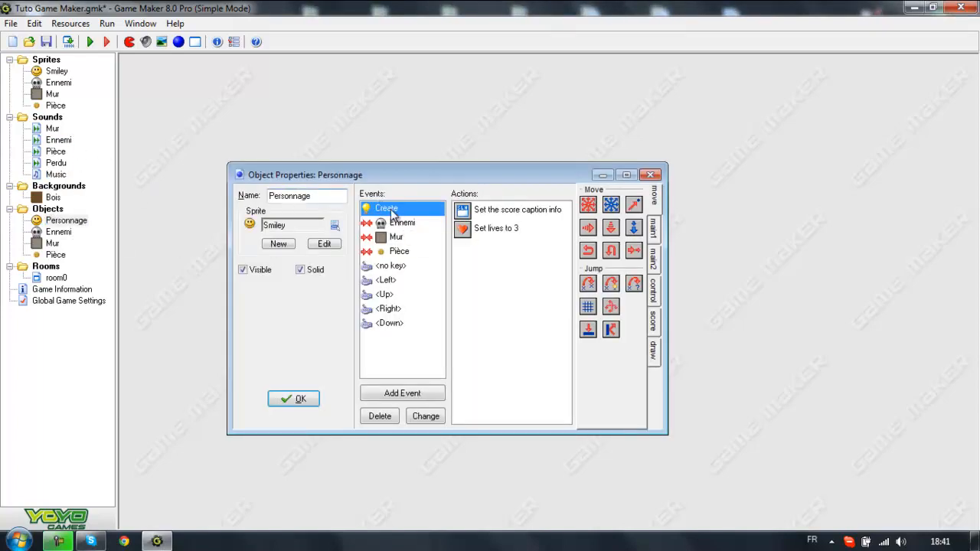
click(656, 263)
click(653, 229)
drag(589, 294, 525, 260)
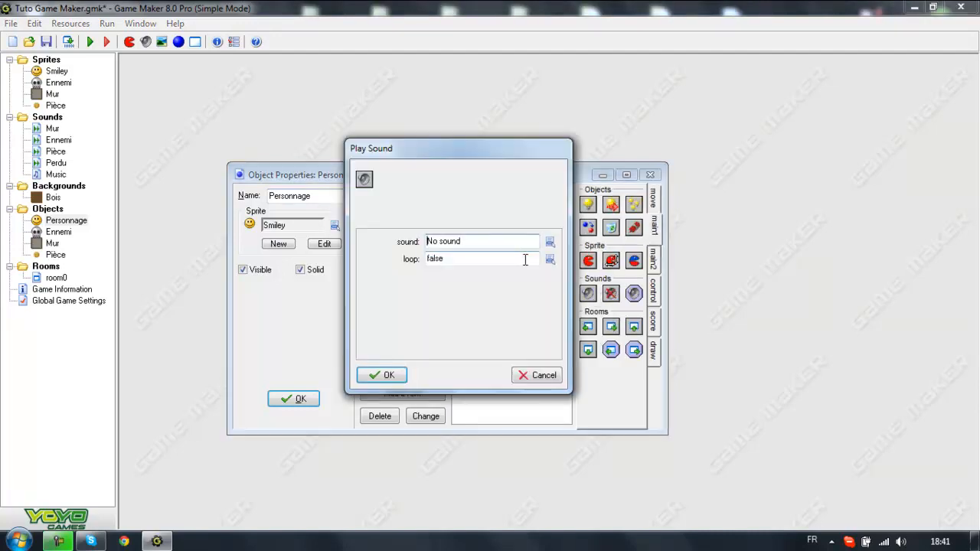
click(549, 241)
click(594, 316)
click(473, 259)
click(503, 283)
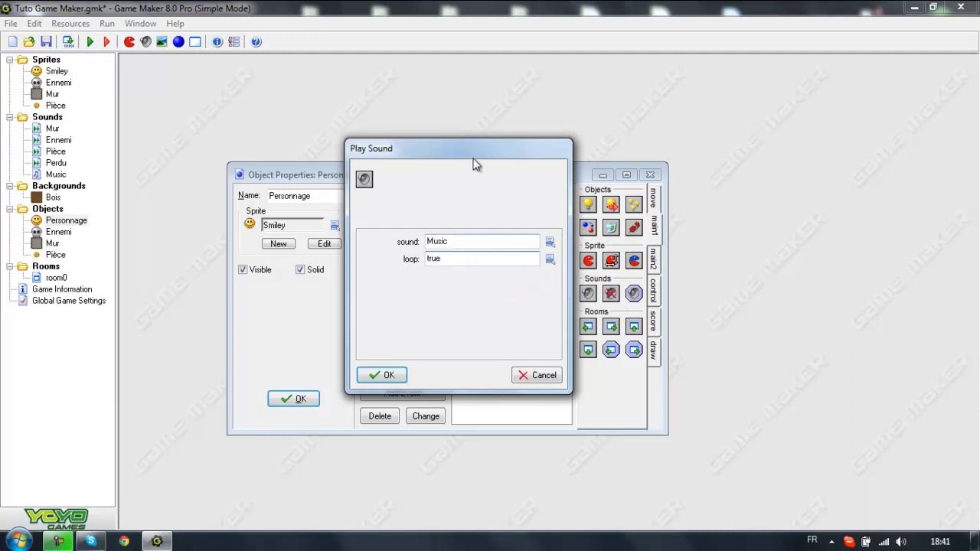
click(385, 375)
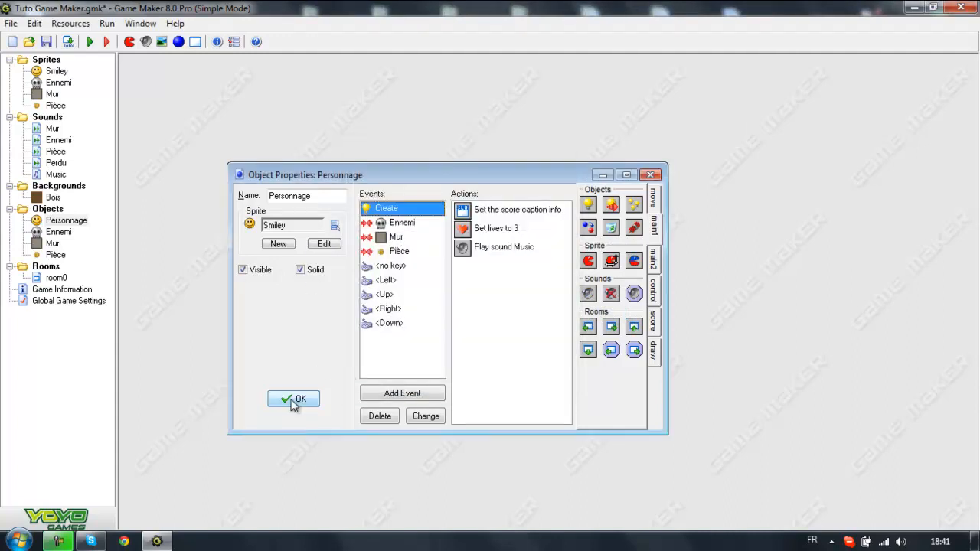
click(289, 399)
Run the game to test the background music, collect the coin, lose all lives, and close the highscore table
click(90, 43)
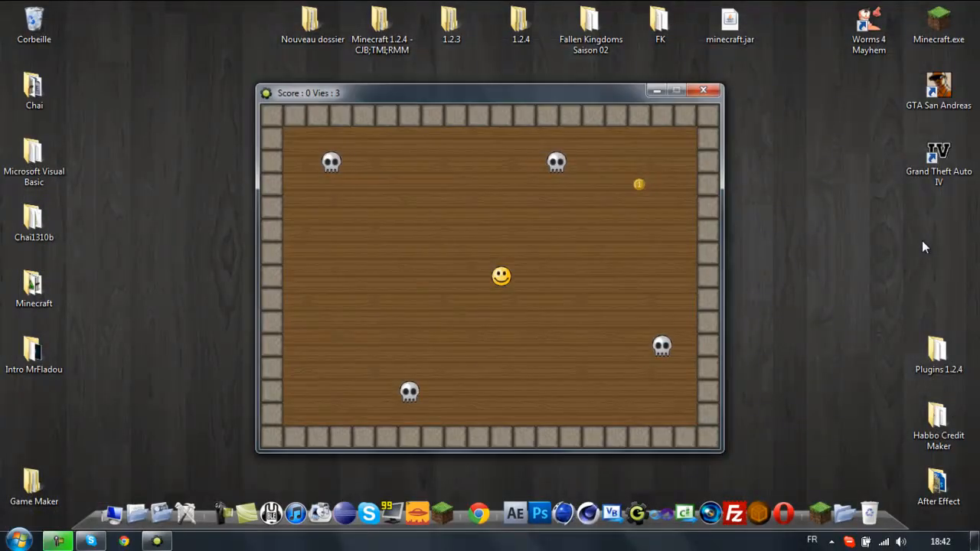
key(Right)
key(Up)
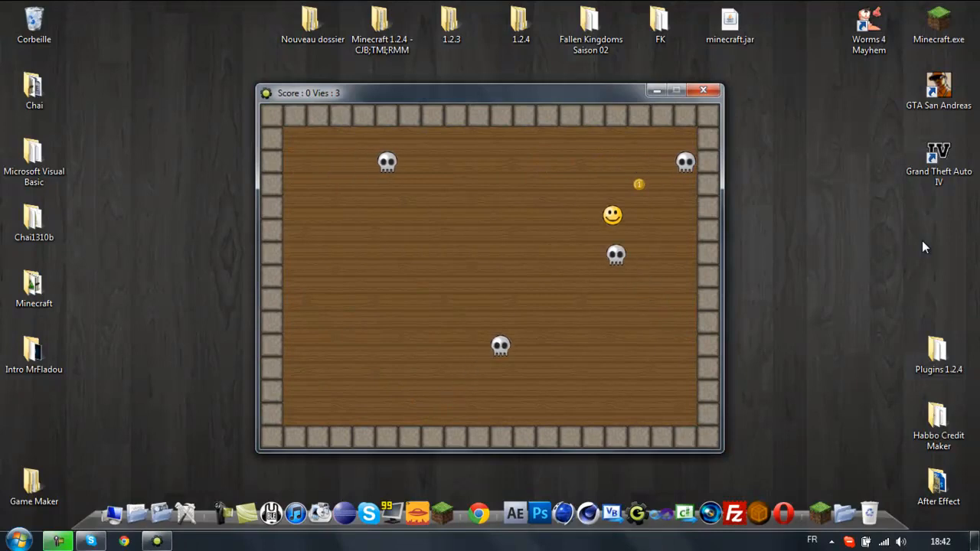
key(Down)
key(Down)
key(Left)
key(Right)
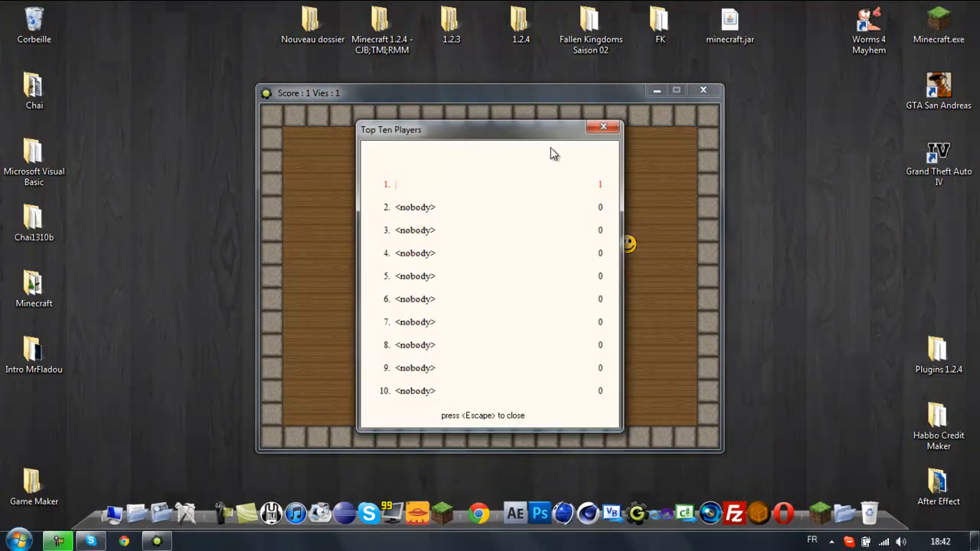
click(603, 126)
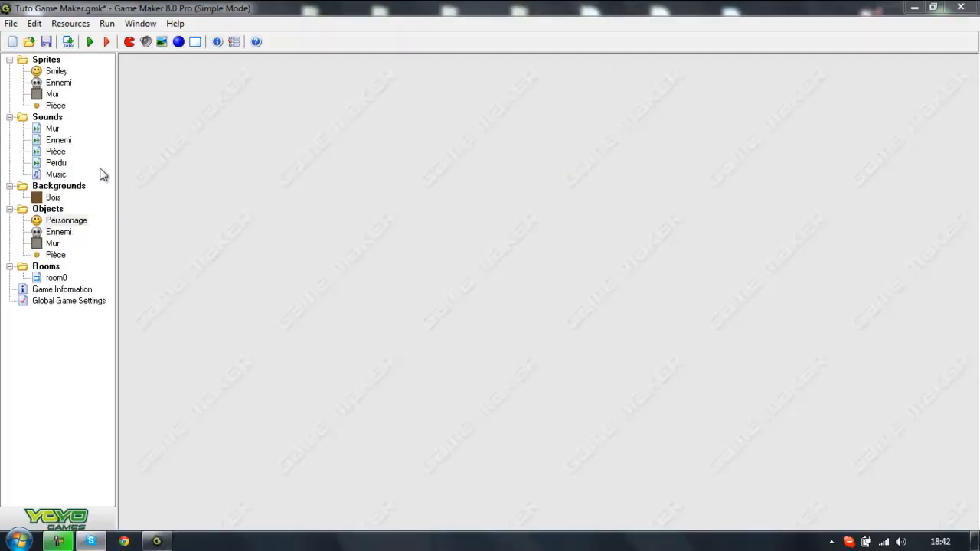
Review the Create event actions of the Personnage object and close its properties
double_click(66, 221)
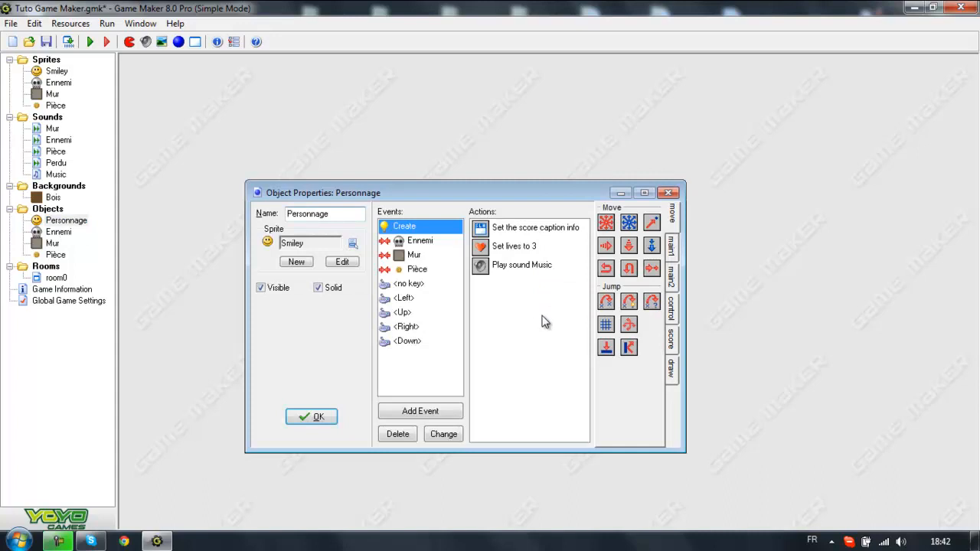
click(314, 417)
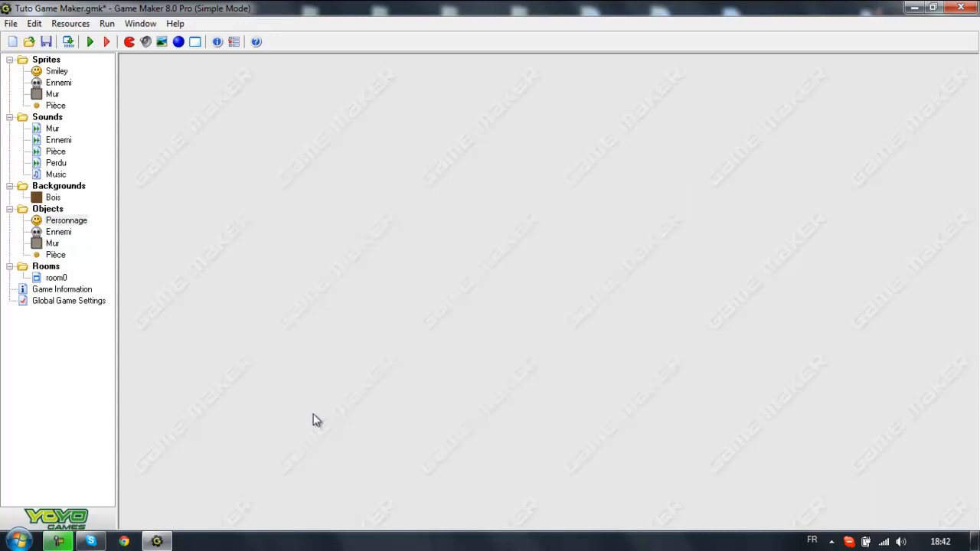